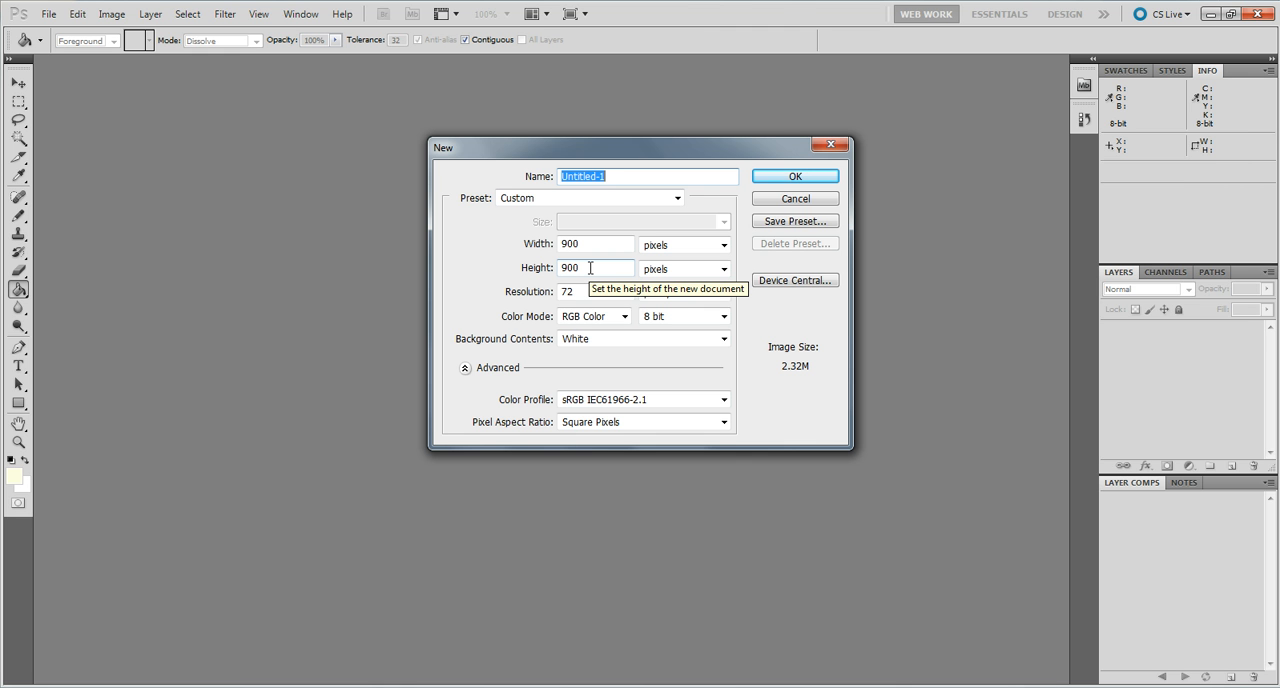
Create a 900 × 900 pixel RGB document with white contents and add a new layer named "background".
{"action": "left_click", "coordinate": [640, 176]}
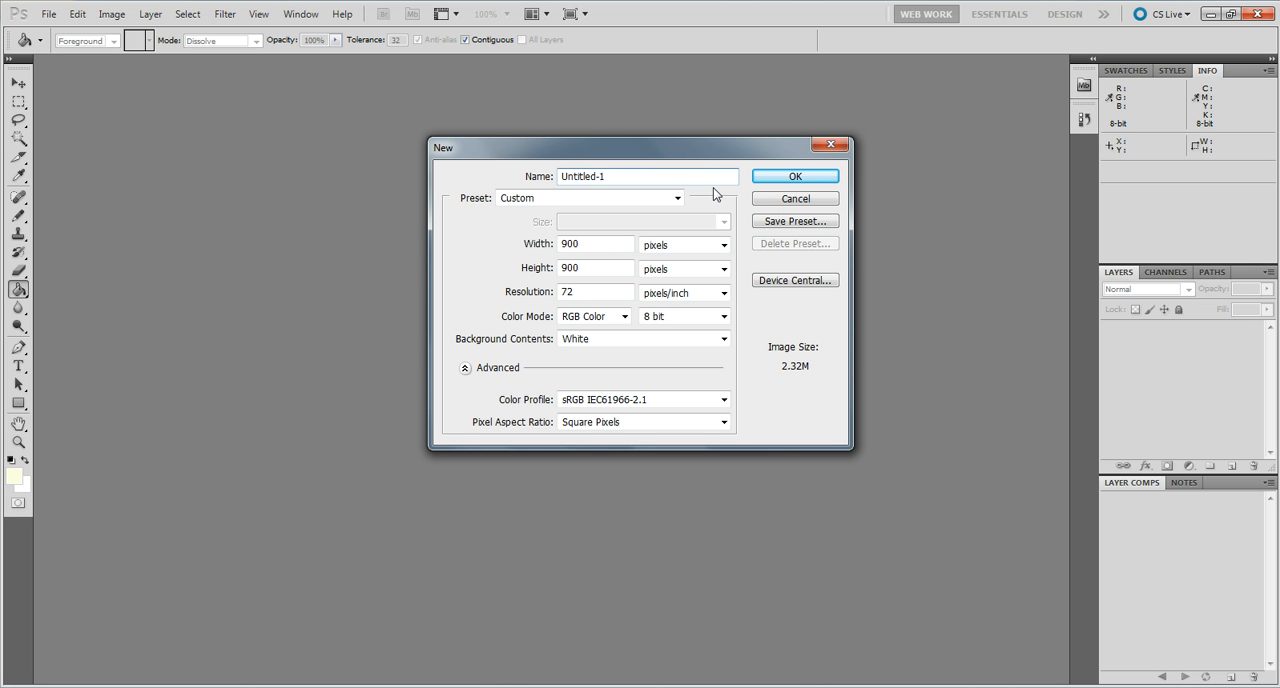
{"action": "left_click", "coordinate": [777, 180]}
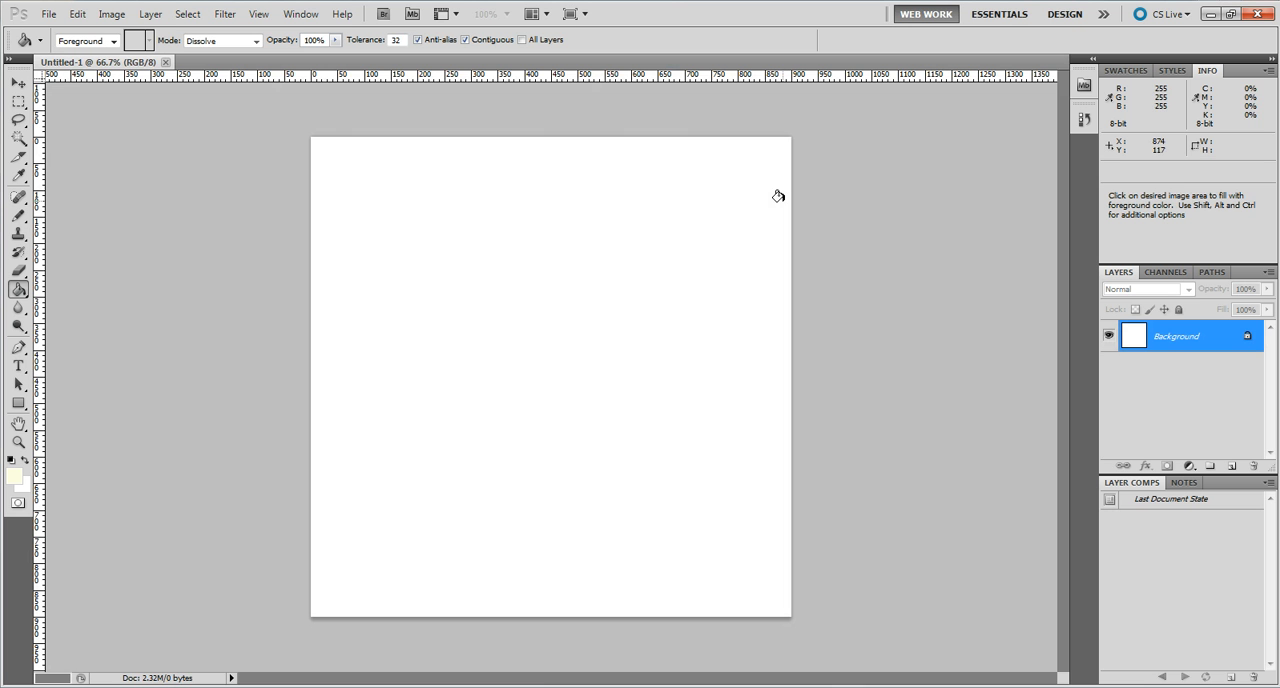
{"action": "left_click", "coordinate": [150, 14]}
{"action": "mouse_move", "coordinate": [280, 39]}
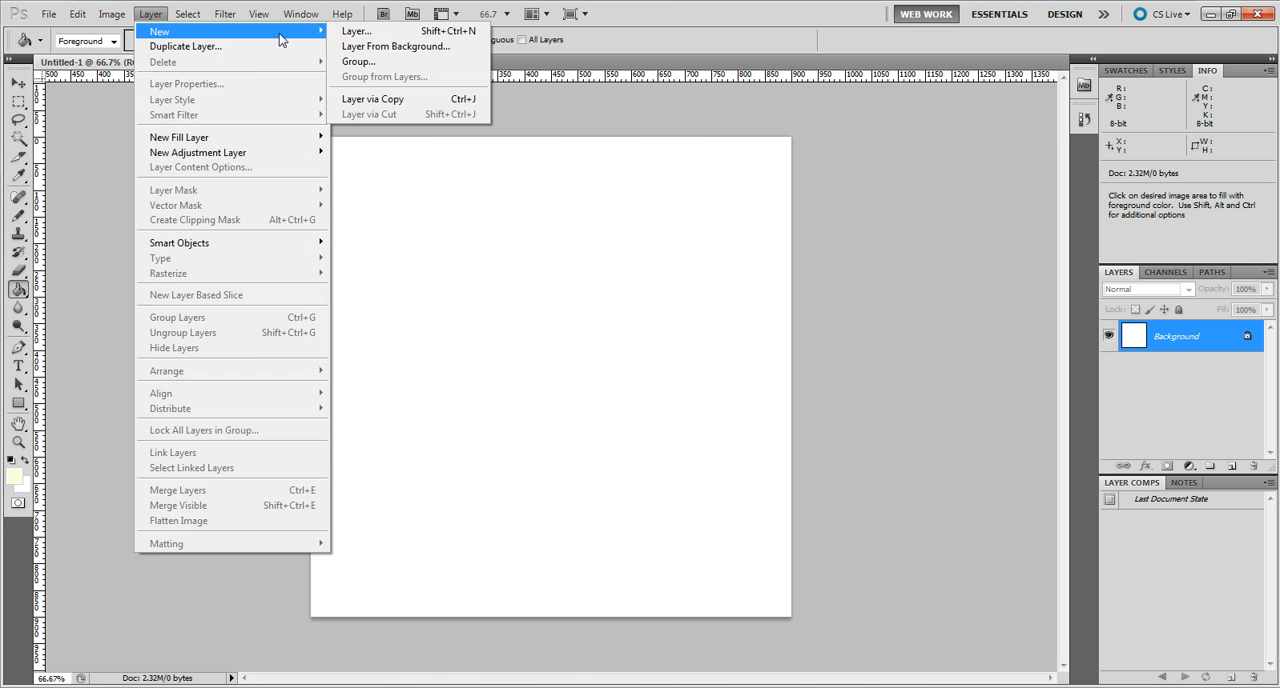
{"action": "left_click", "coordinate": [356, 31]}
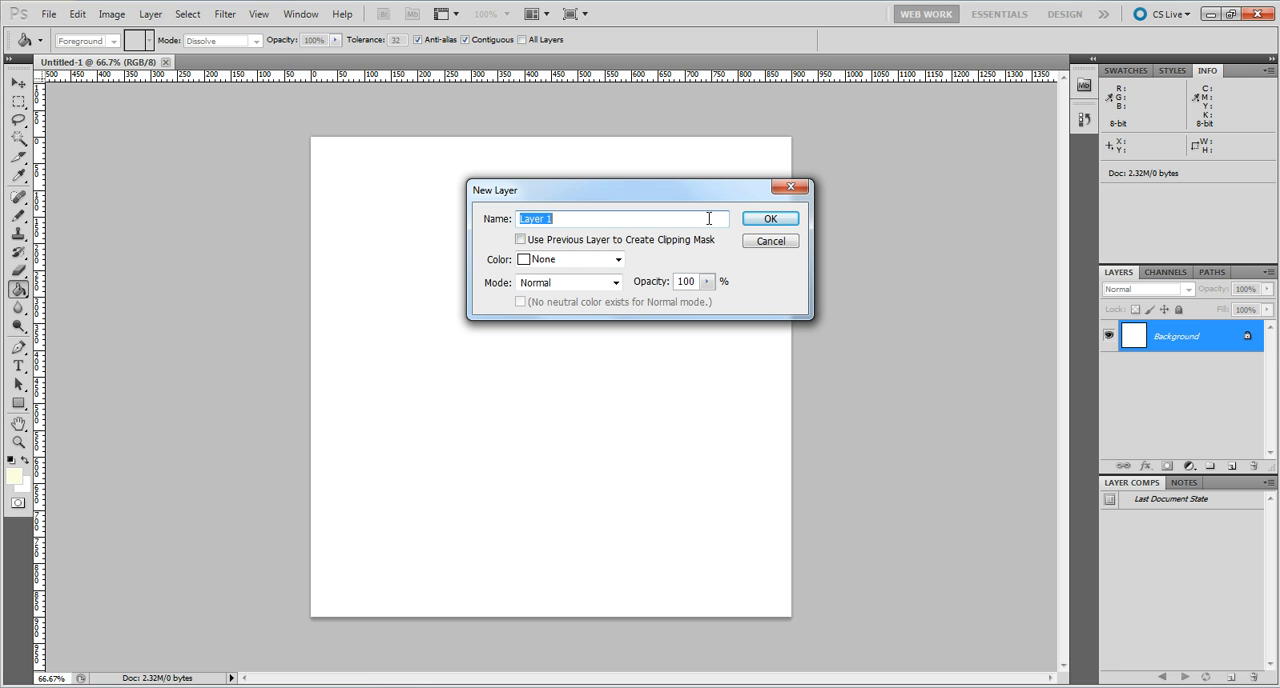
{"action": "type", "text": "background"}
{"action": "left_click", "coordinate": [762, 212]}
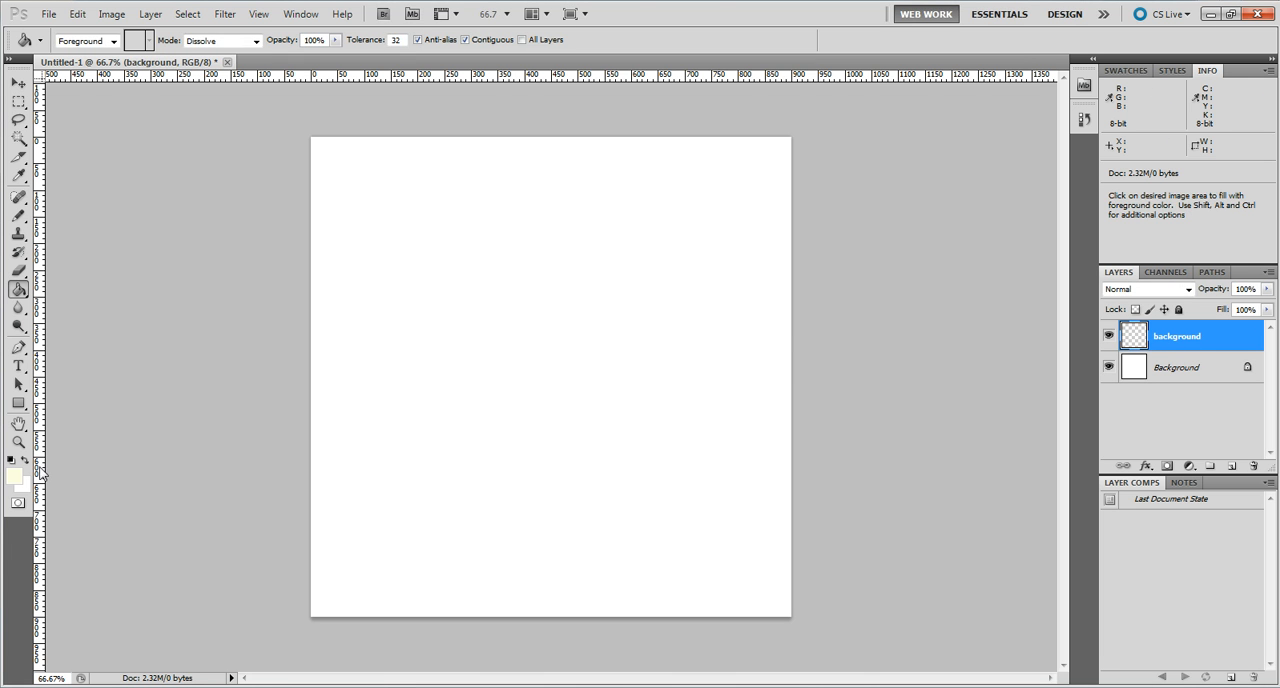
Fill the background layer with the pale yellow foreground color #fdffe3 using the Paint Bucket tool.
{"action": "left_click", "coordinate": [14, 478]}
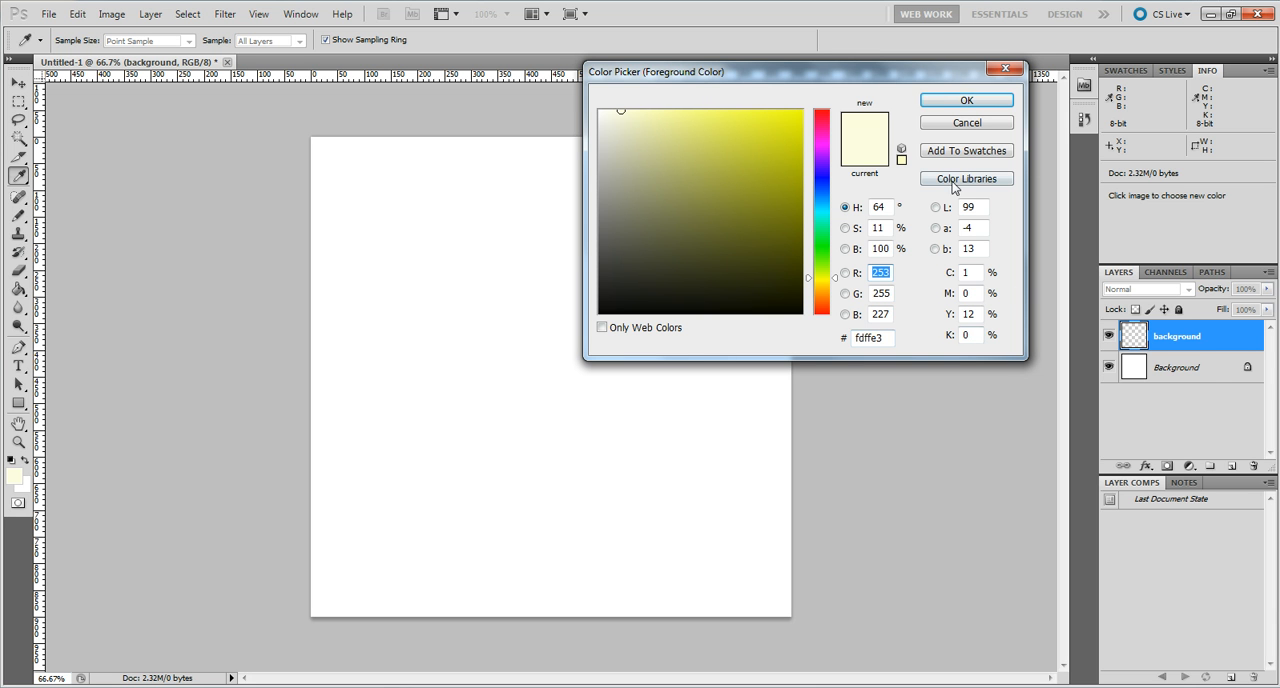
{"action": "left_click", "coordinate": [944, 100]}
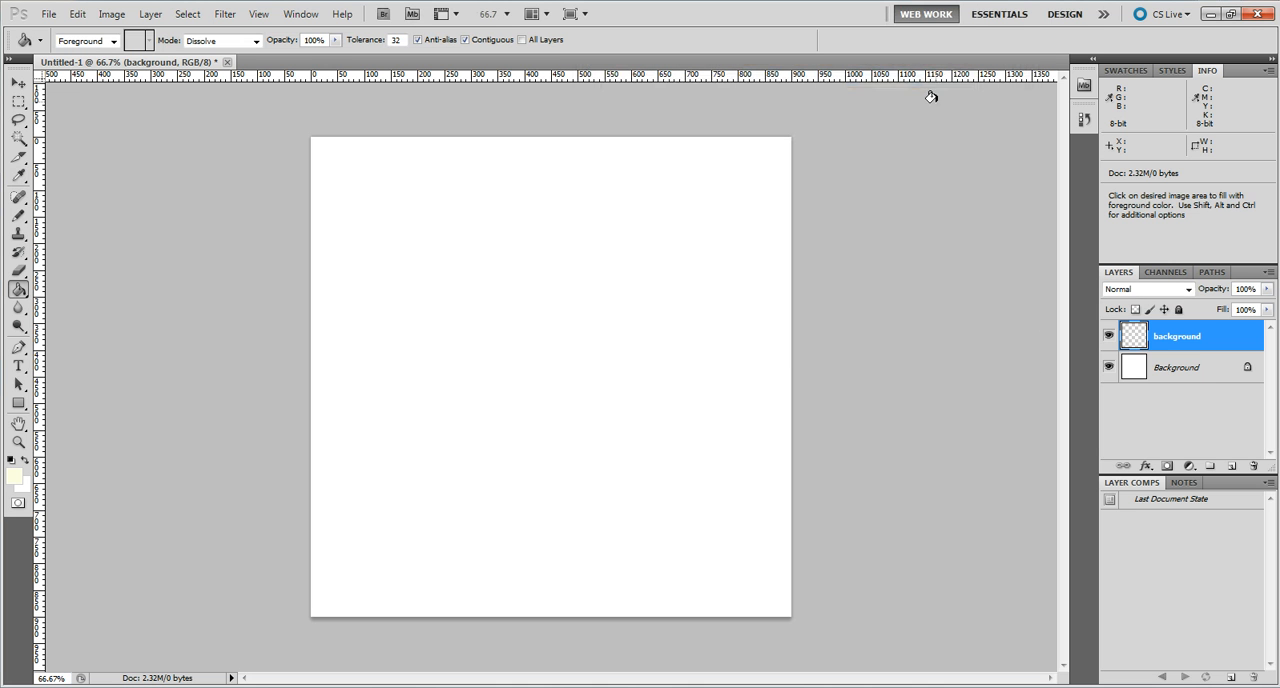
{"action": "left_click", "coordinate": [19, 291]}
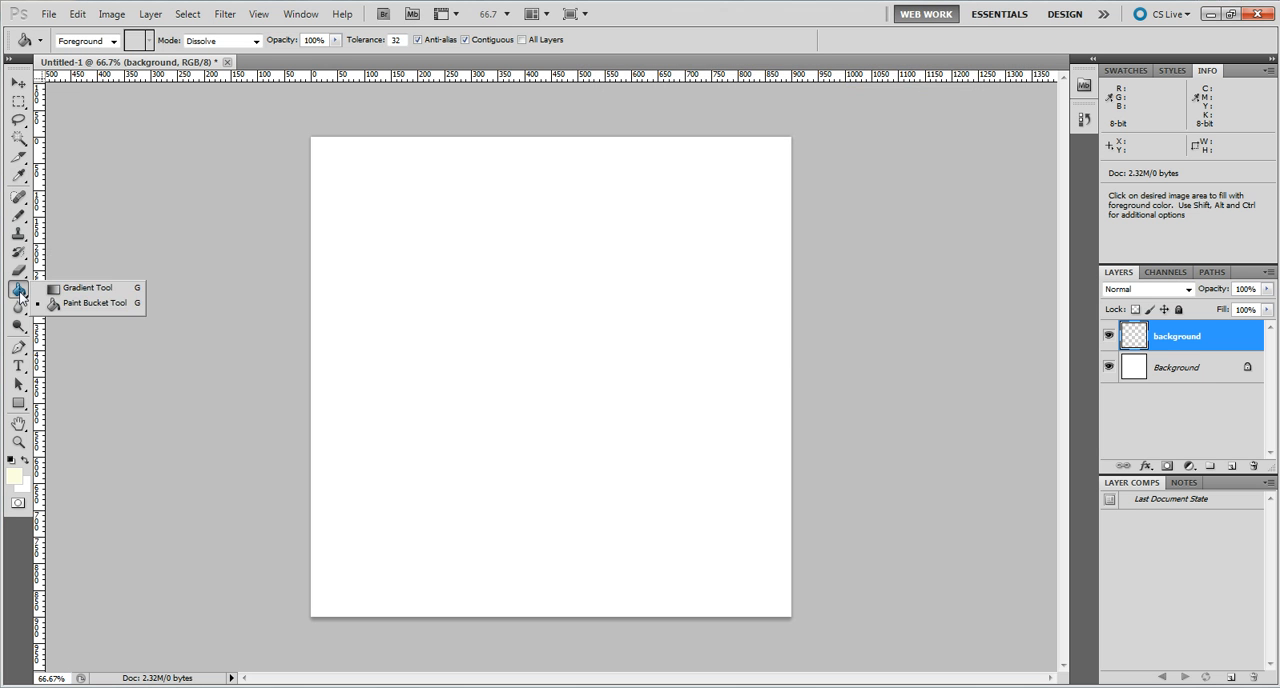
{"action": "left_click", "coordinate": [62, 302]}
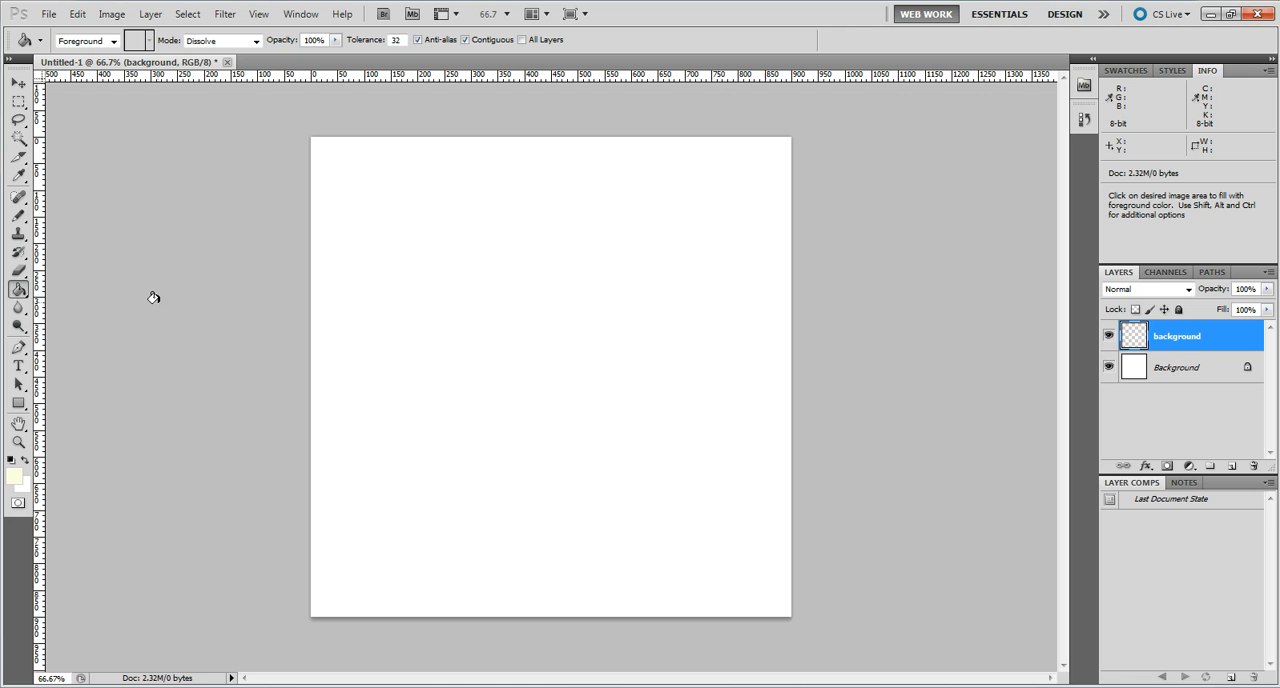
{"action": "left_click", "coordinate": [426, 275]}
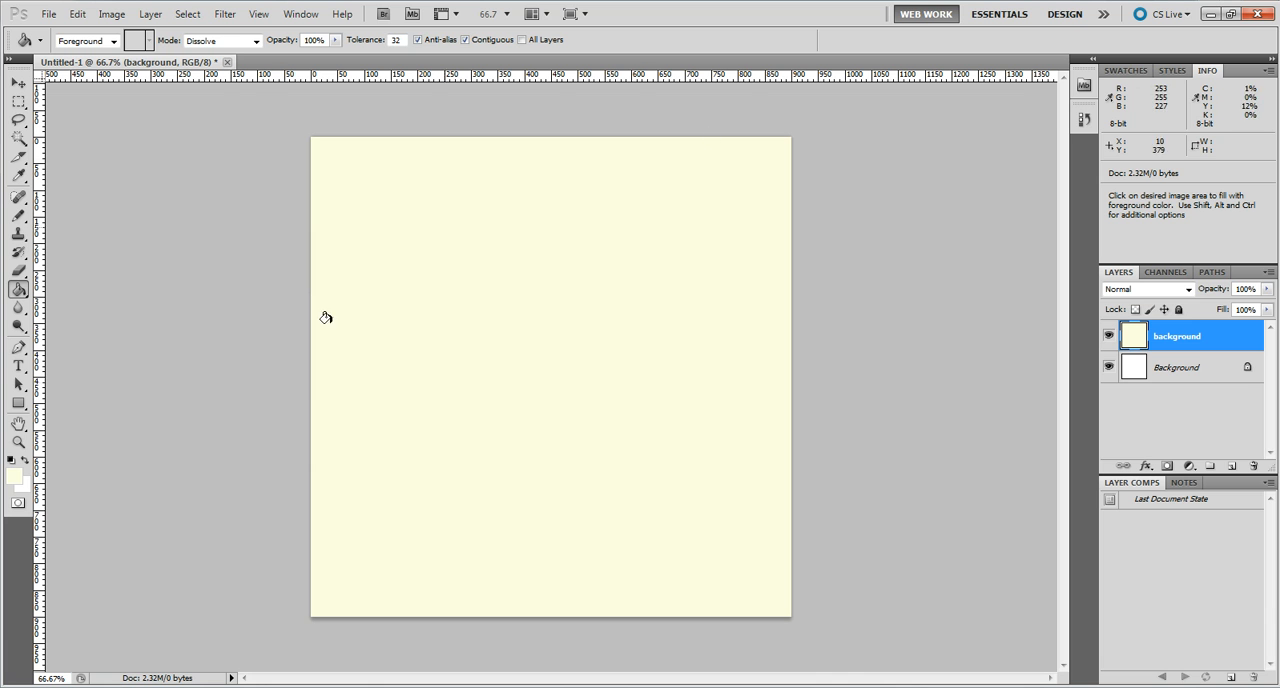
Create a second document of 5 × 5 pixels at 72 pixels/inch with transparent background contents.
{"action": "left_click", "coordinate": [49, 14]}
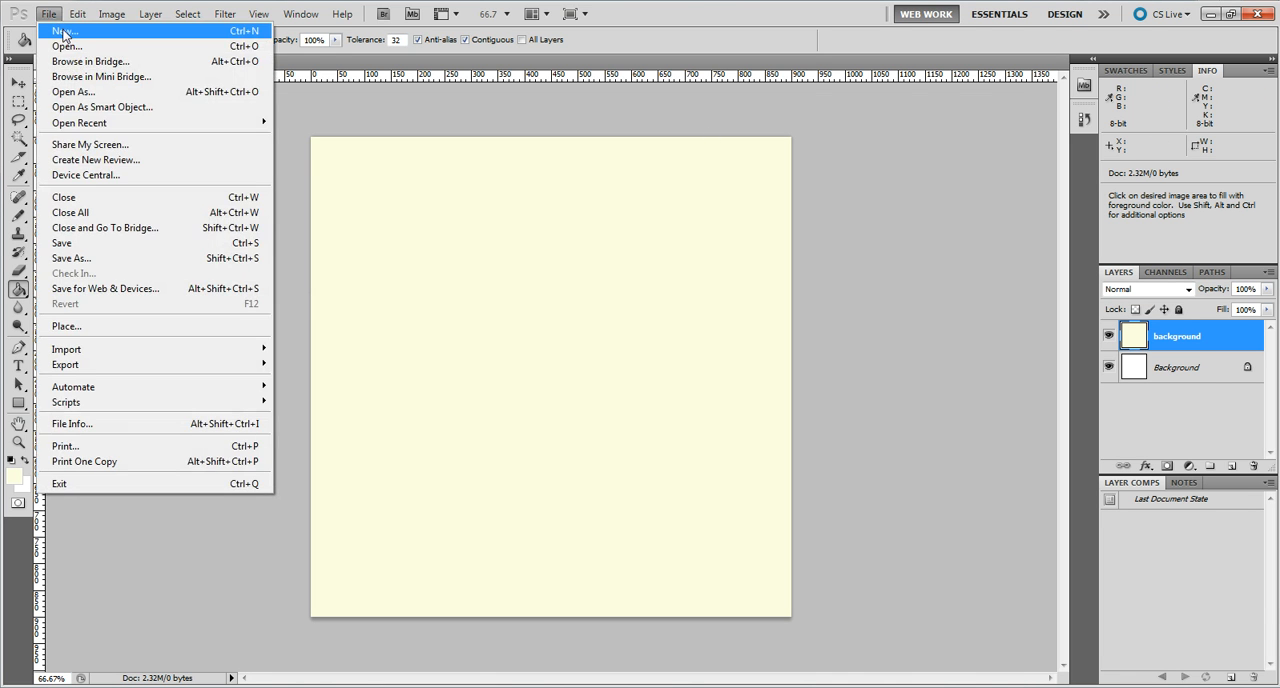
{"action": "key", "text": "Escape"}
{"action": "key", "text": "ctrl+n"}
{"action": "double_click", "coordinate": [588, 243]}
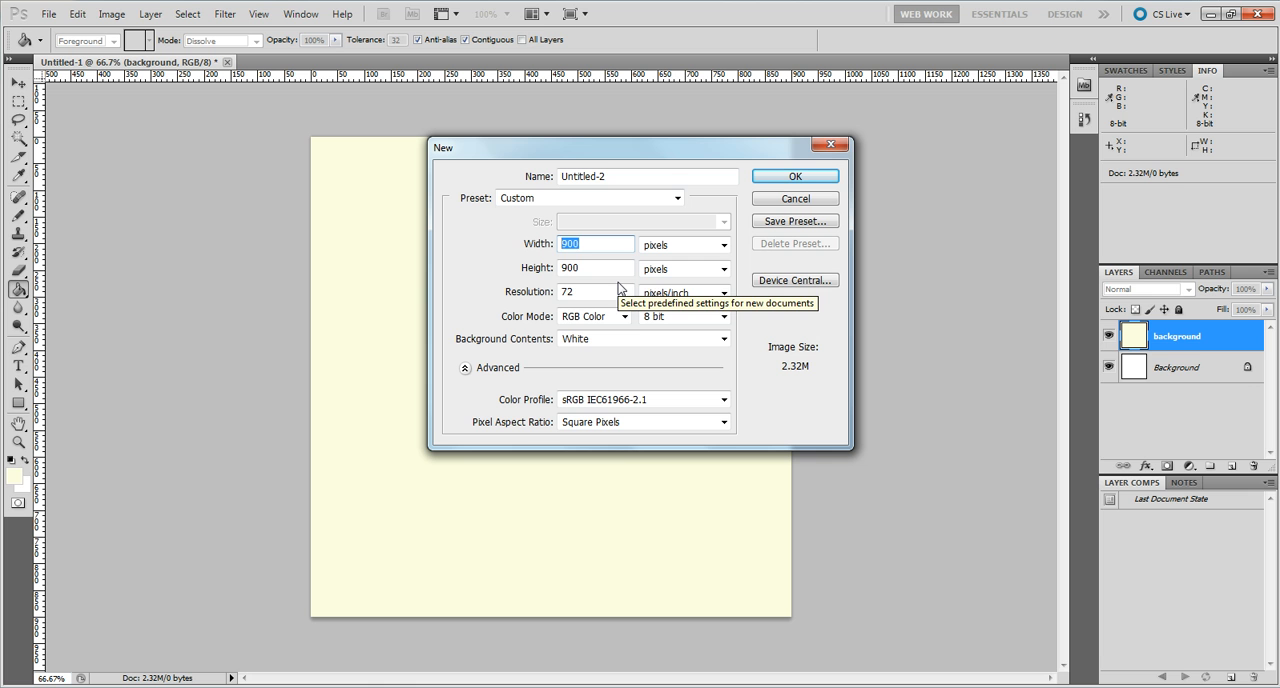
{"action": "type", "text": "5"}
{"action": "key", "text": "Tab"}
{"action": "type", "text": "5"}
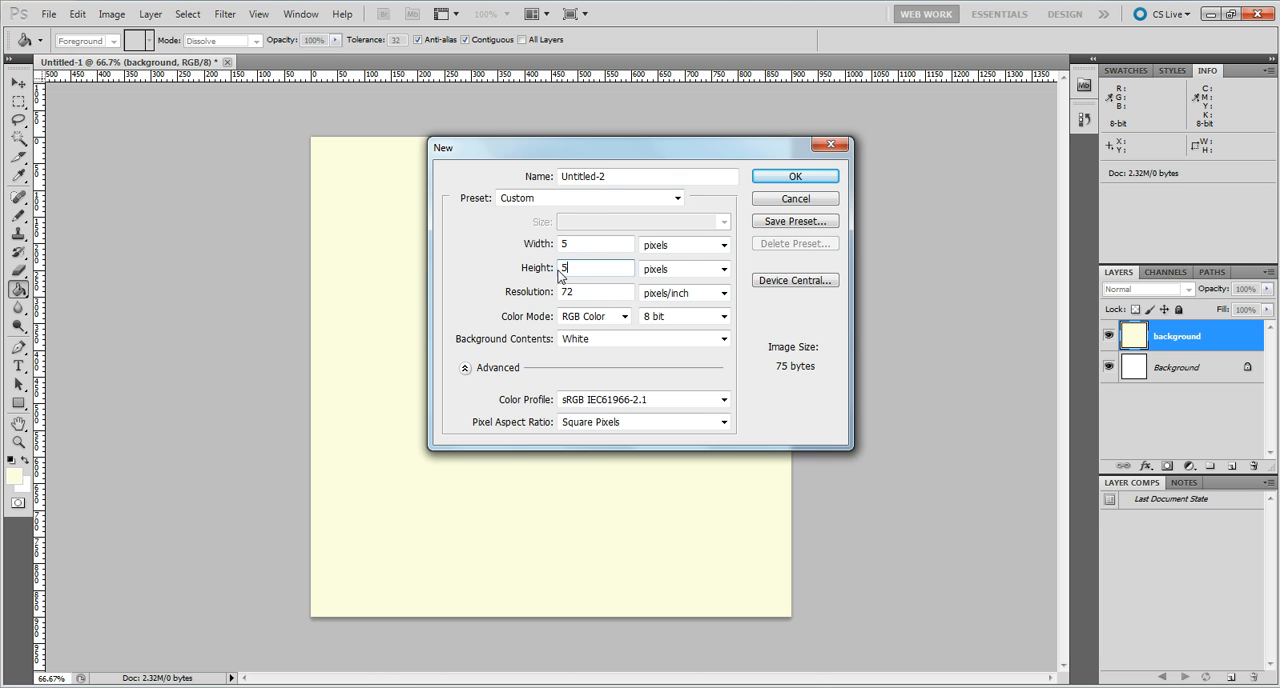
{"action": "left_click", "coordinate": [724, 340]}
{"action": "left_click", "coordinate": [634, 377]}
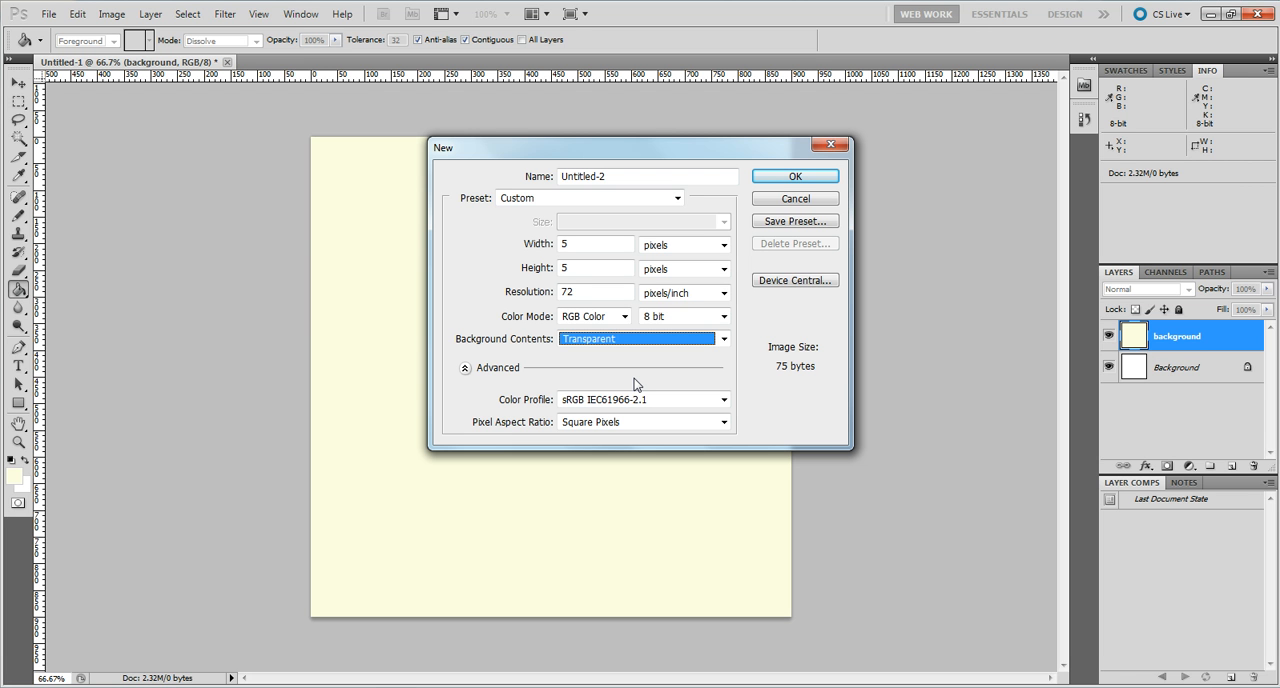
{"action": "left_click", "coordinate": [590, 177]}
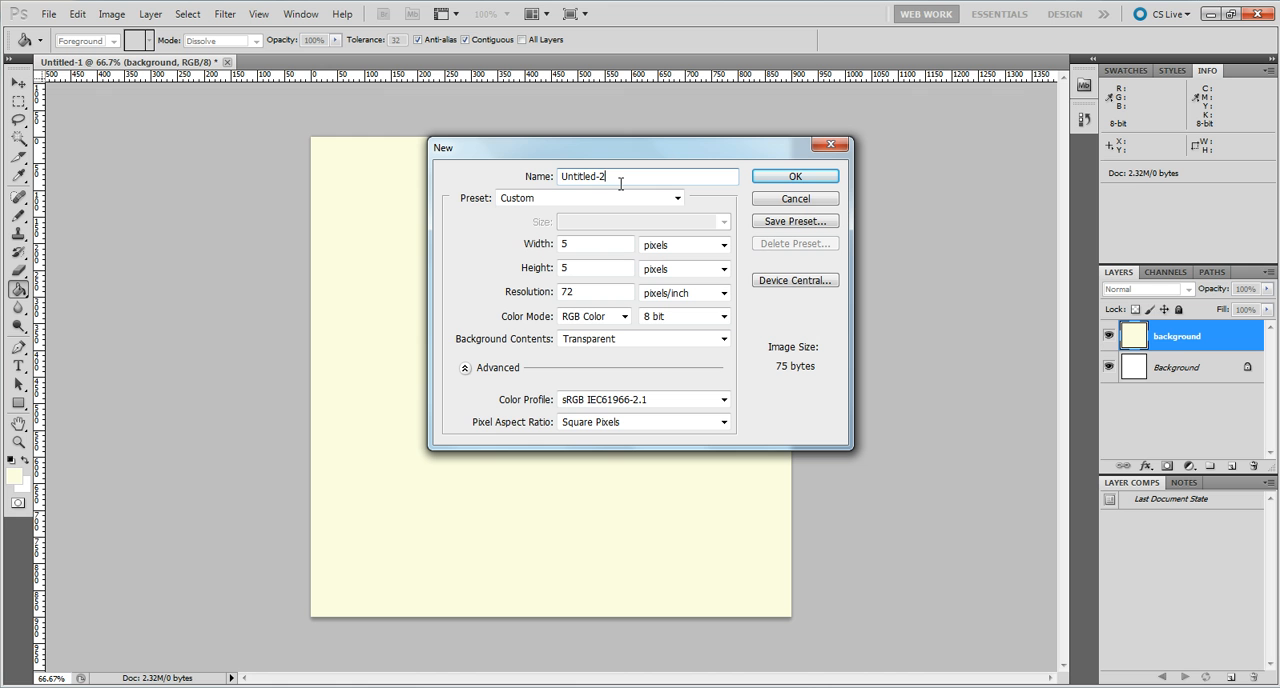
{"action": "left_click", "coordinate": [795, 177]}
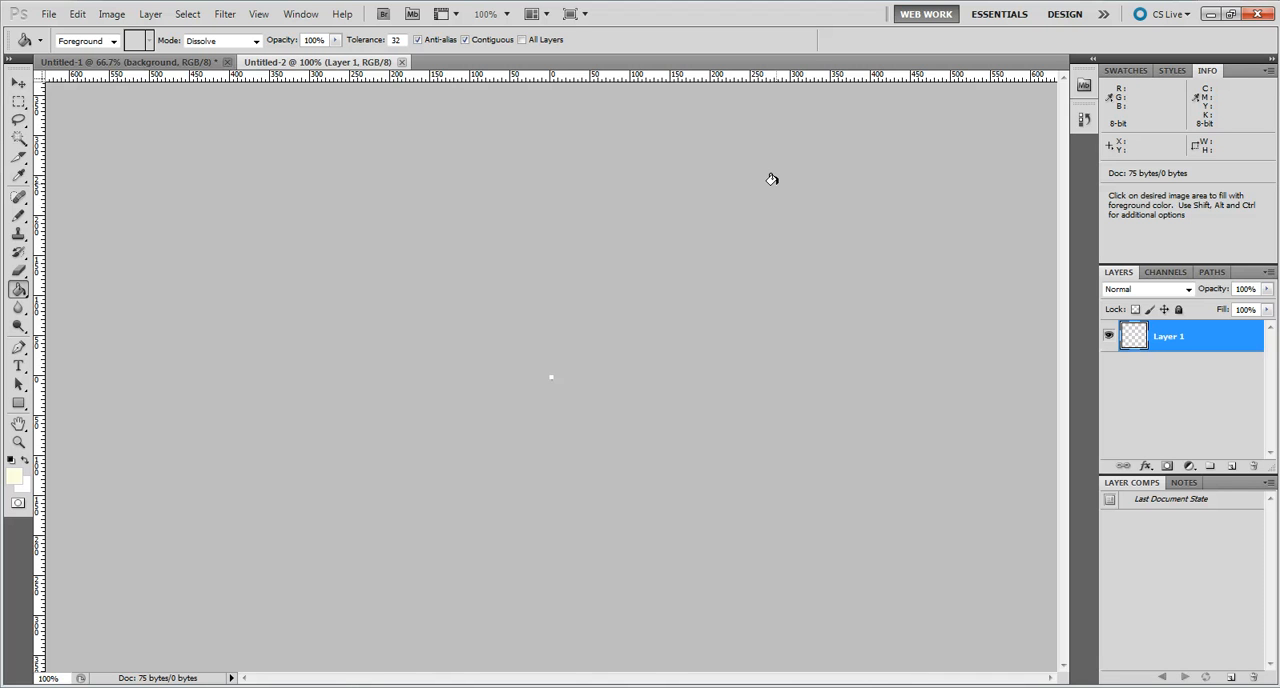
Set the foreground color to the grey #bbbbb9.
{"action": "key", "text": "ctrl+plus"}
{"action": "key", "text": "ctrl+plus"}
{"action": "key", "text": "ctrl+plus"}
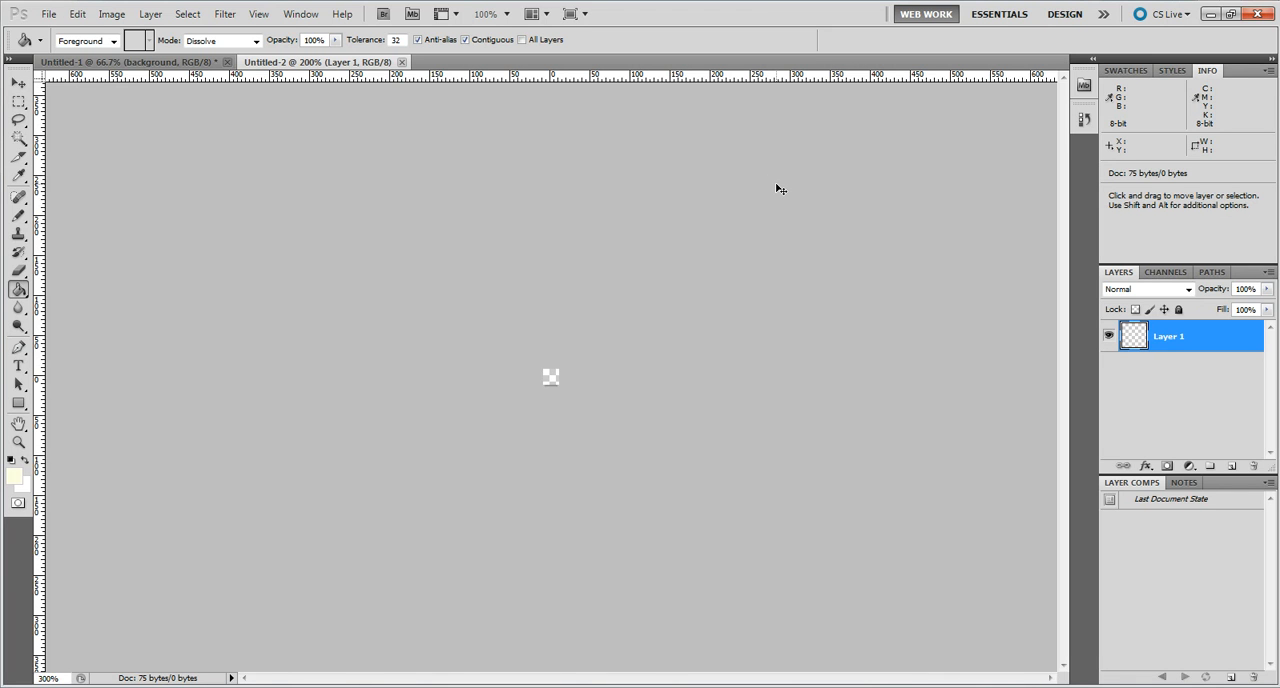
{"action": "key", "text": "ctrl+plus"}
{"action": "key", "text": "ctrl+plus"}
{"action": "key", "text": "ctrl+plus"}
{"action": "key", "text": "ctrl+plus"}
{"action": "key", "text": "ctrl+plus"}
{"action": "key", "text": "ctrl+plus"}
{"action": "key", "text": "ctrl+plus"}
{"action": "key", "text": "ctrl+plus"}
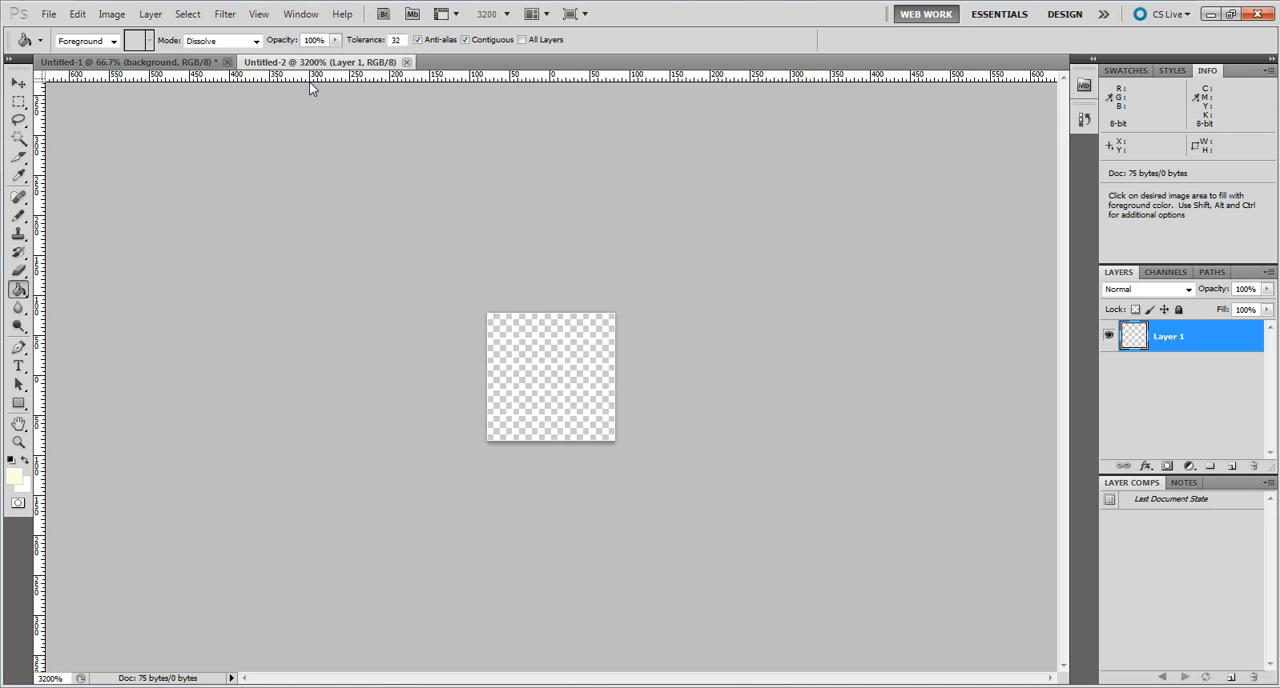
{"action": "left_click", "coordinate": [15, 477]}
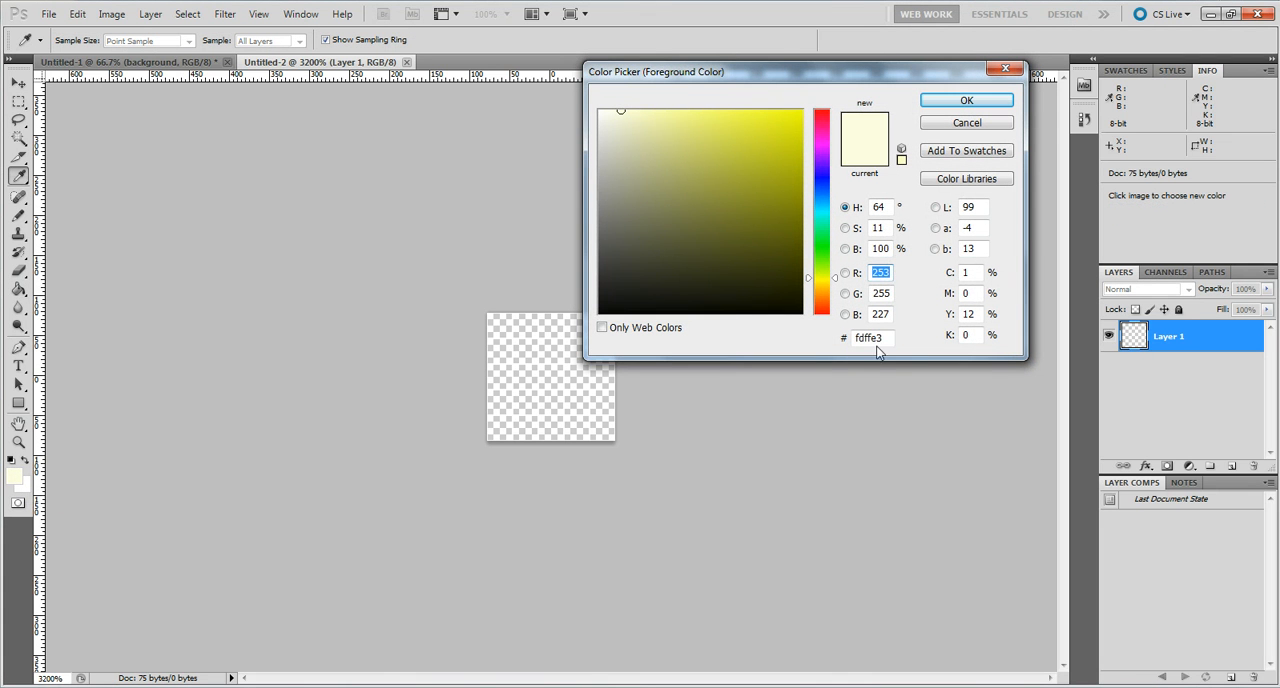
{"action": "left_click_drag", "start_coordinate": [886, 339], "coordinate": [855, 343]}
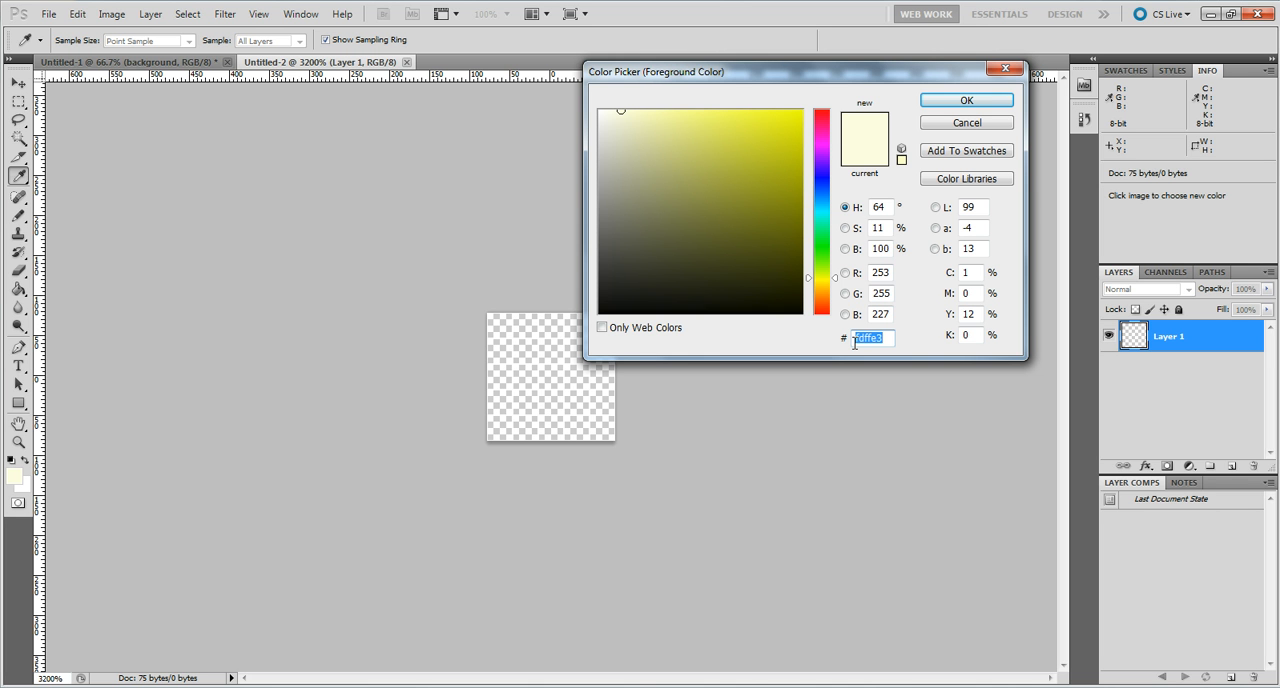
{"action": "type", "text": "00bbbb"}
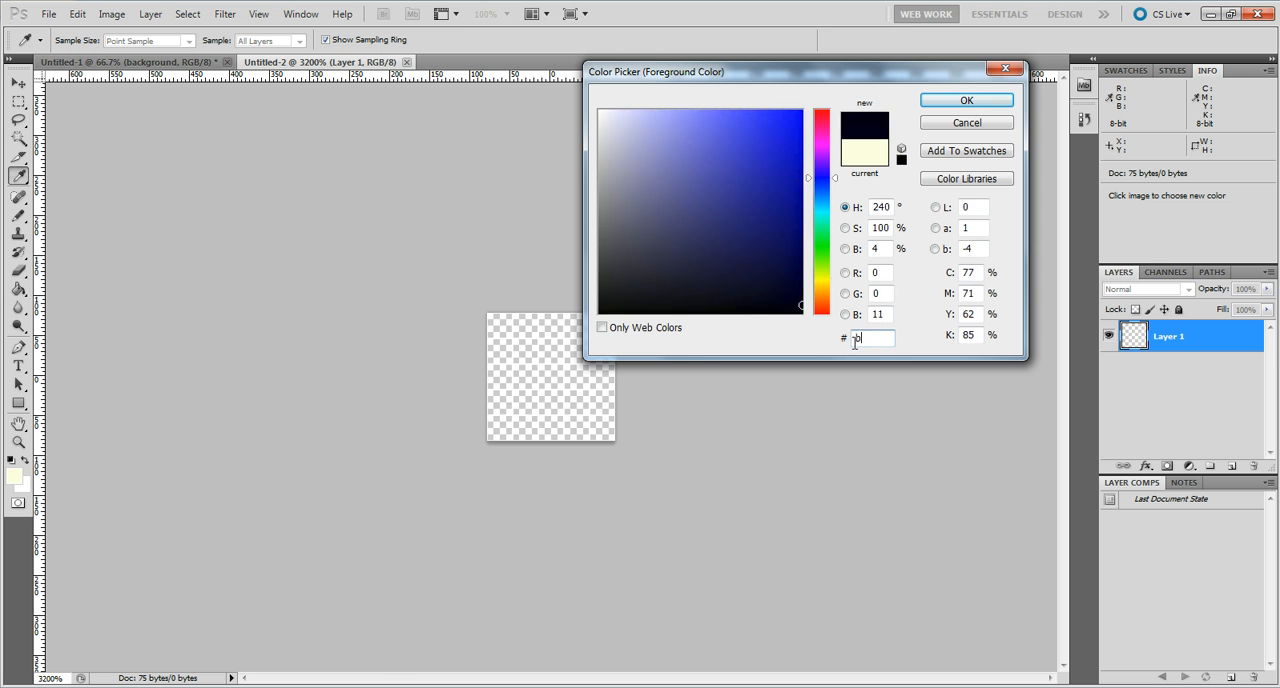
{"action": "type", "text": "b9"}
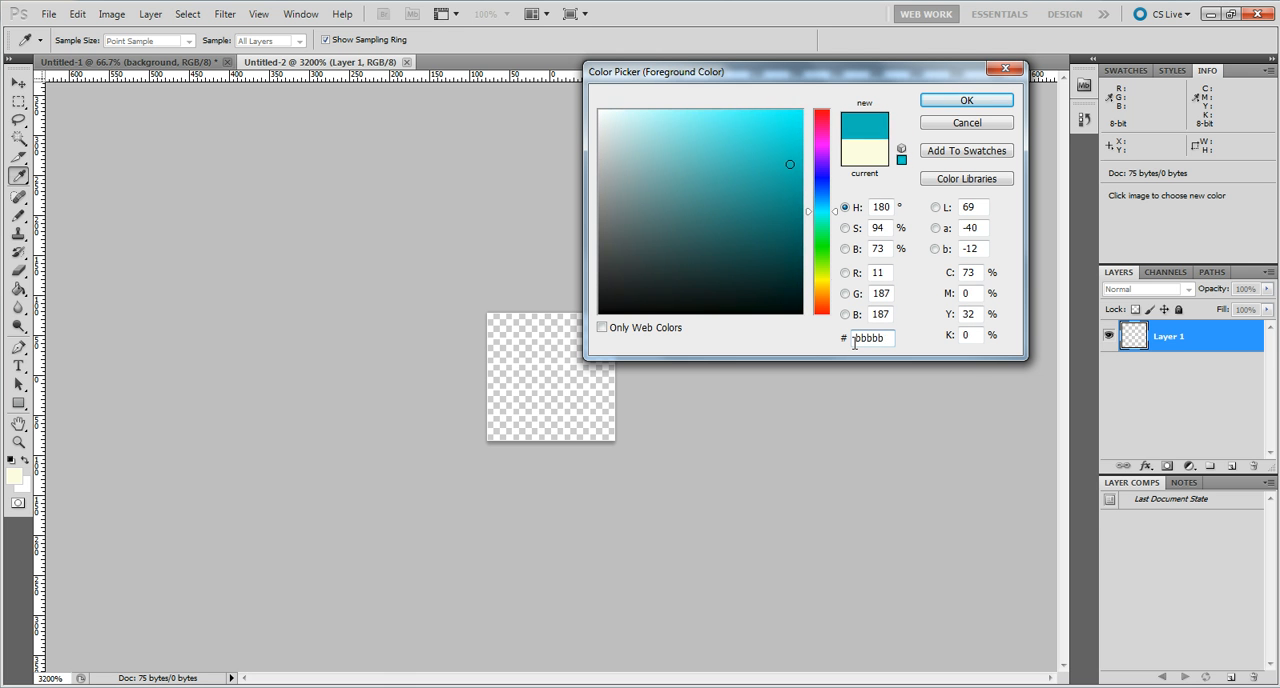
{"action": "type", "text": "g"}
{"action": "left_click", "coordinate": [960, 101]}
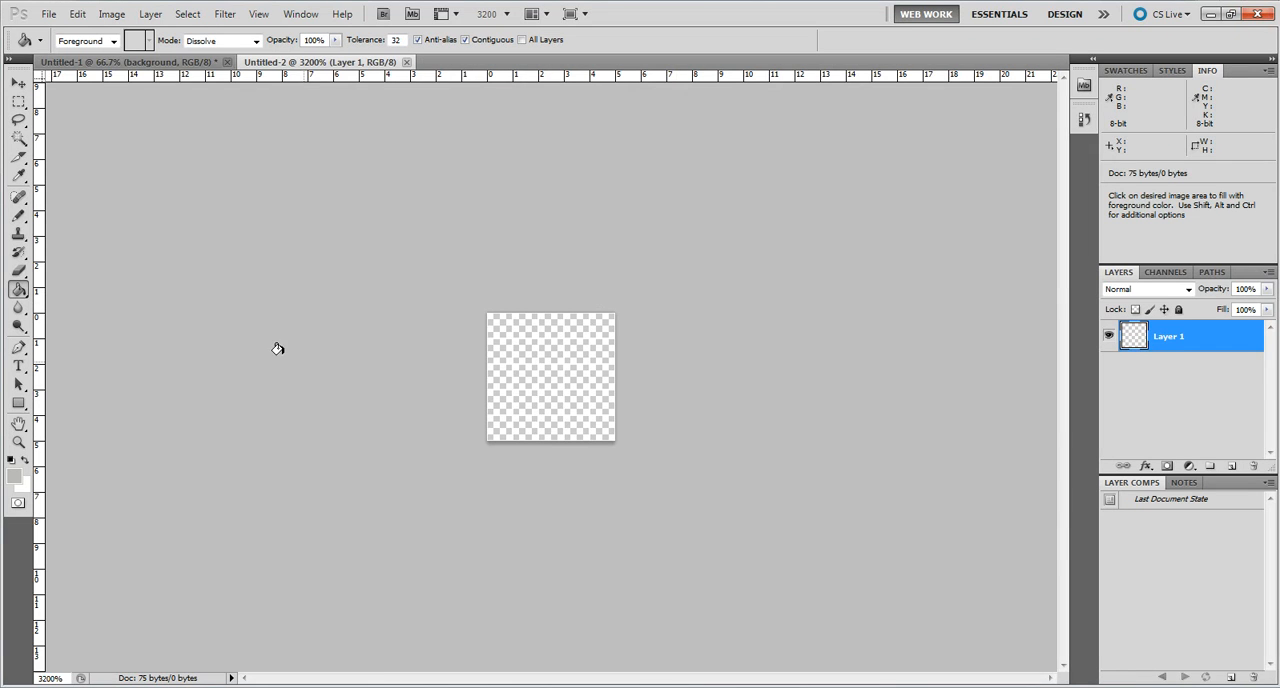
Draw a one-pixel diagonal with the Pencil tool from the canvas's lower-left pixel to its upper-right pixel.
{"action": "left_click", "coordinate": [21, 222]}
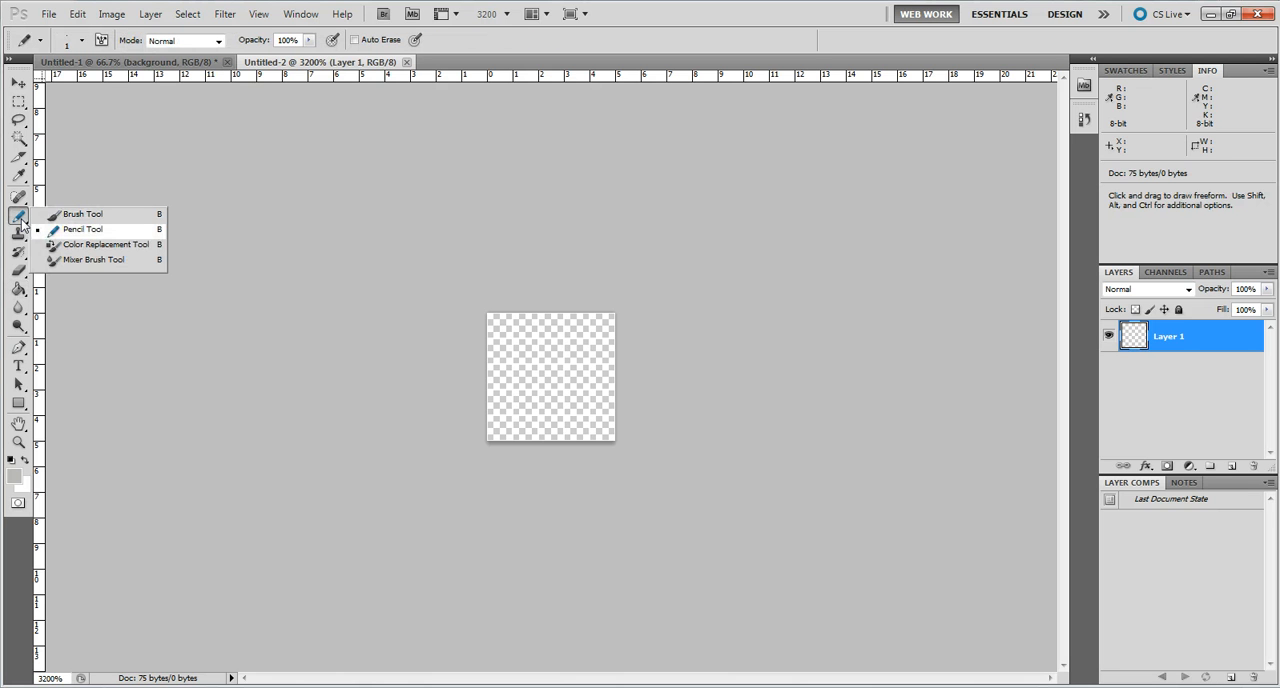
{"action": "left_click", "coordinate": [84, 229]}
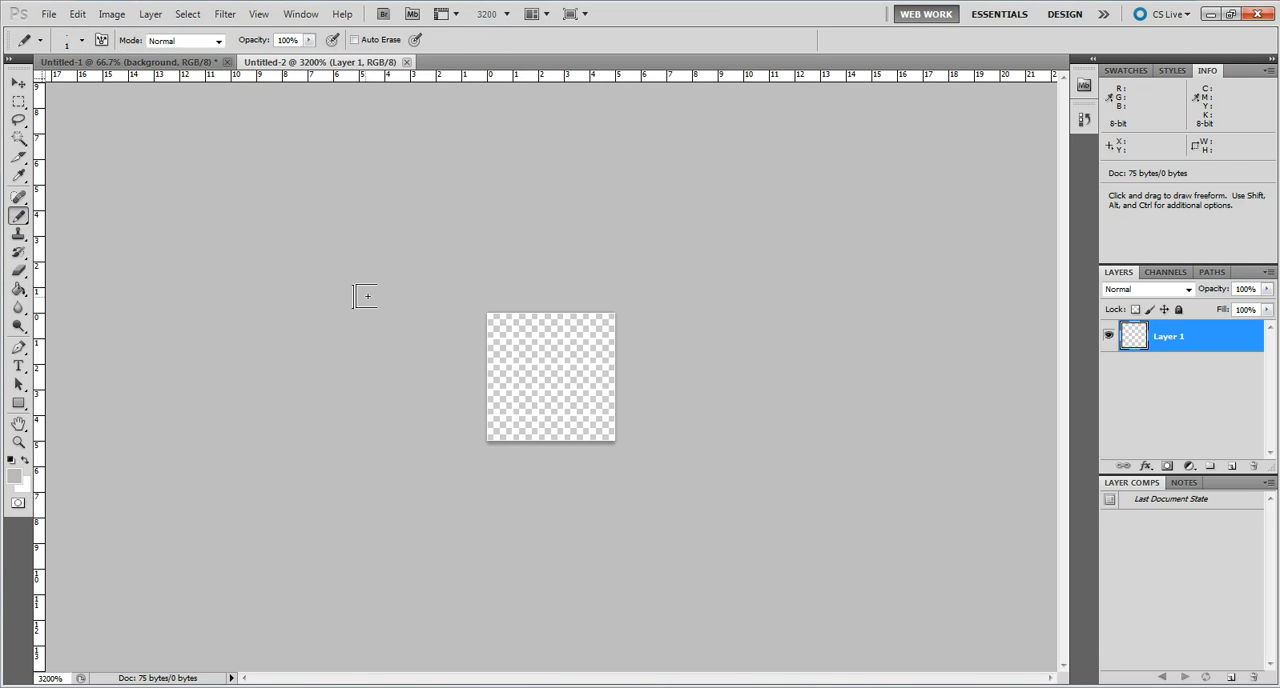
{"action": "left_click", "coordinate": [499, 427]}
{"action": "left_click", "coordinate": [551, 376]}
{"action": "left_click", "coordinate": [579, 349]}
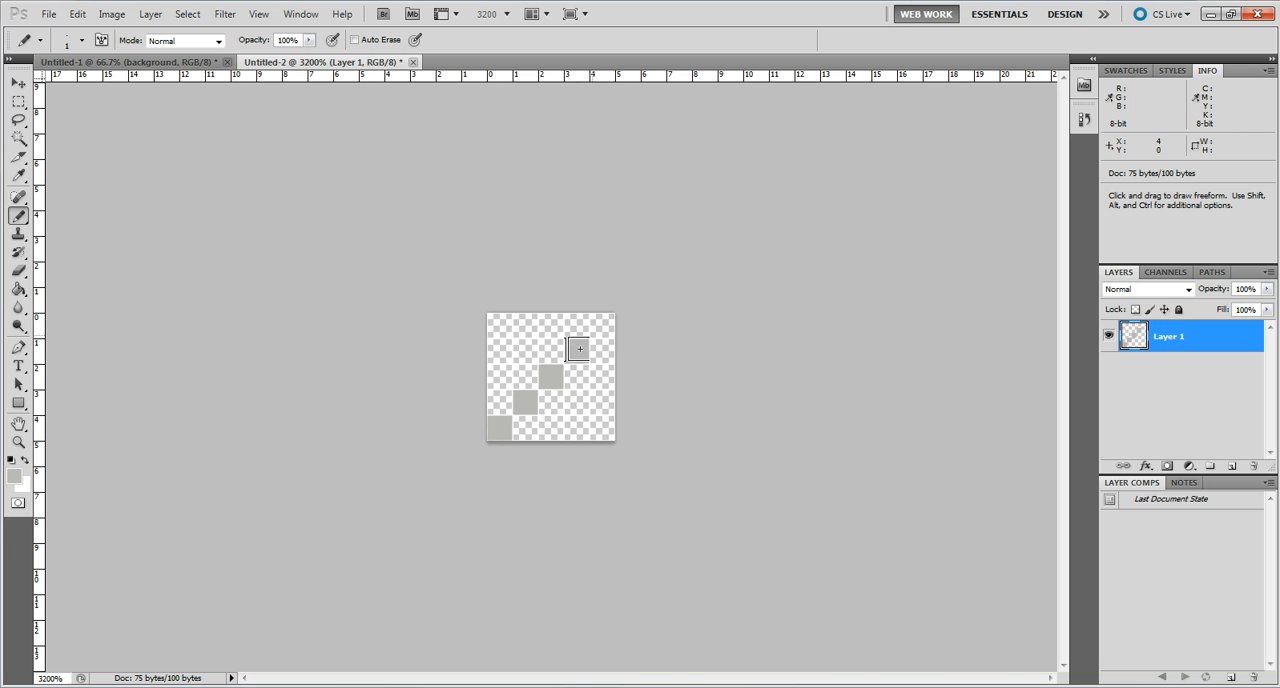
{"action": "left_click", "coordinate": [602, 325]}
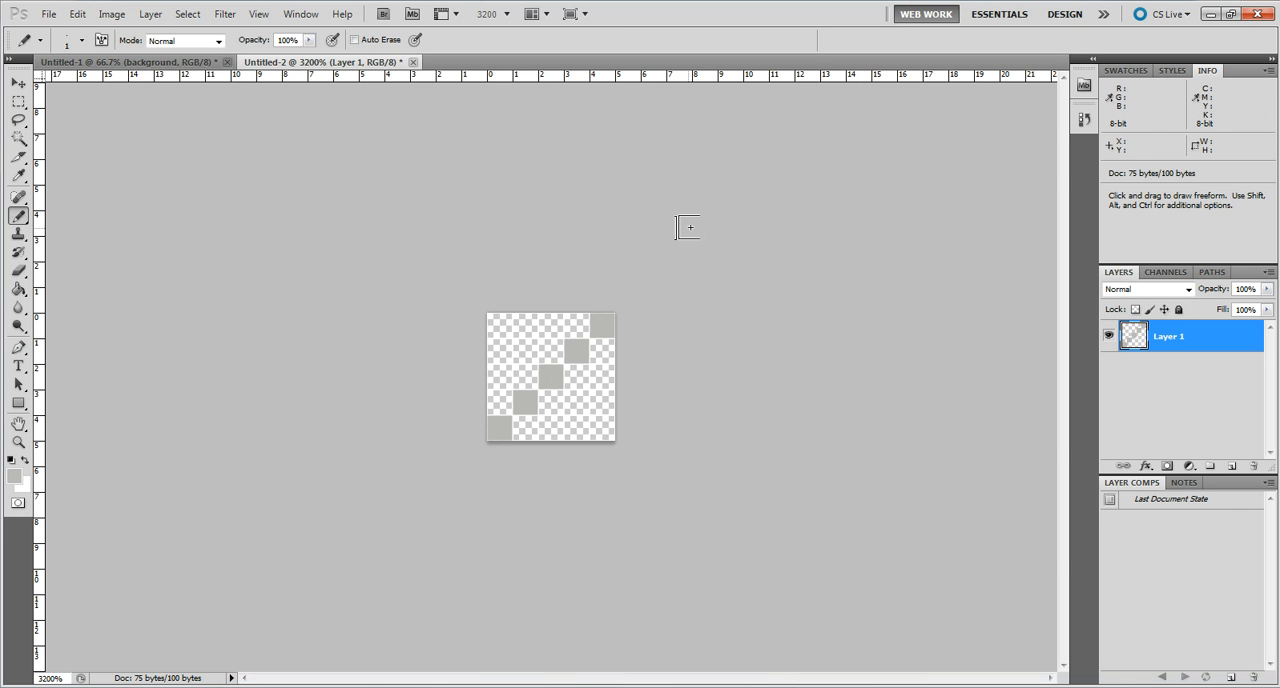
Define the diagonal line drawing as a pattern named "diagonal".
{"action": "left_click", "coordinate": [79, 14]}
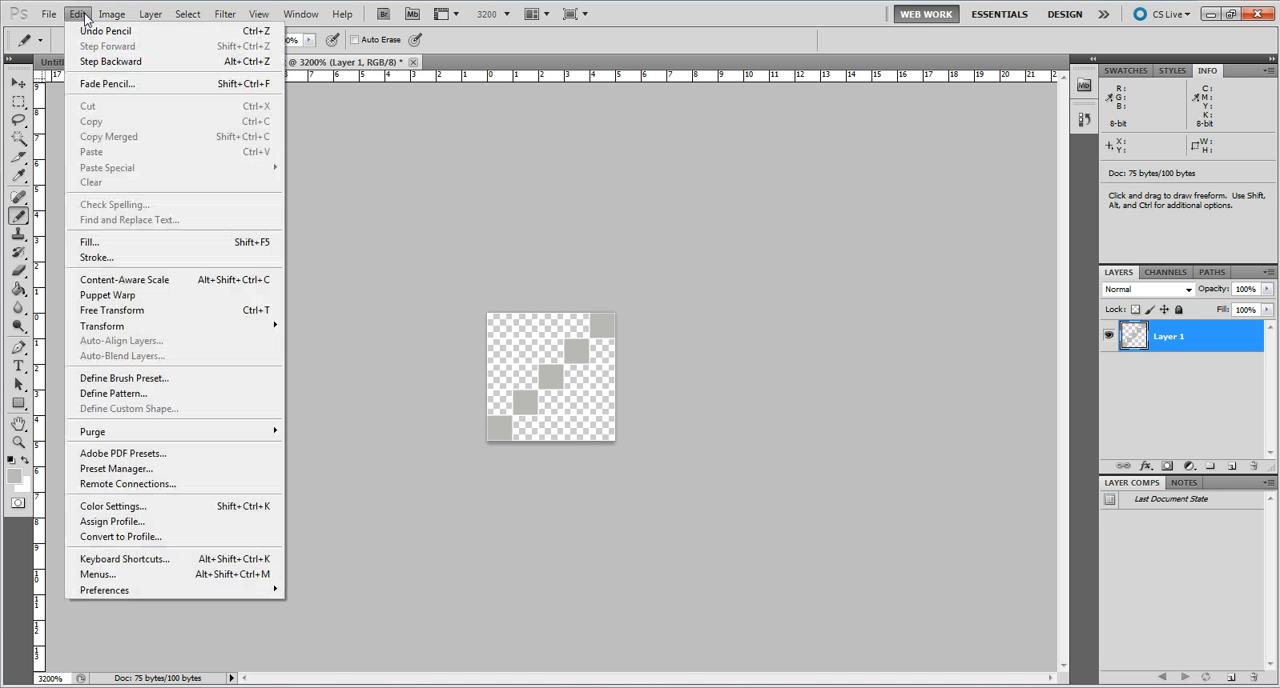
{"action": "left_click", "coordinate": [122, 395]}
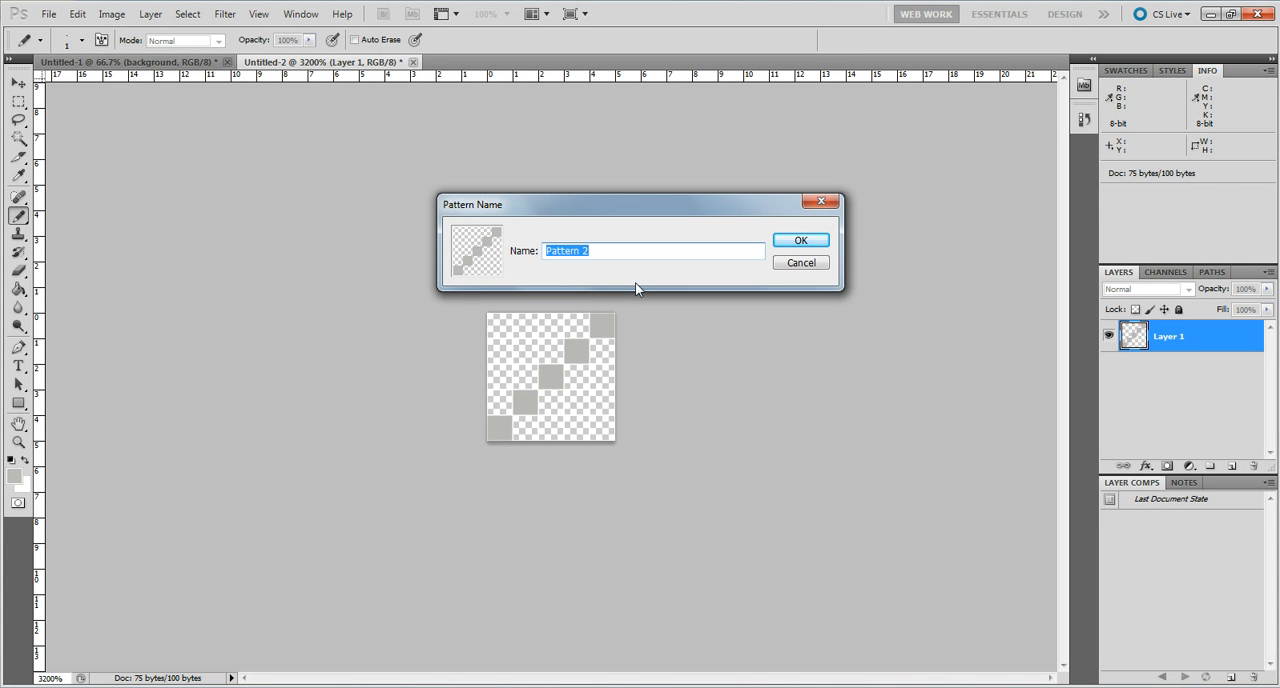
{"action": "type", "text": "diagonal"}
{"action": "left_click", "coordinate": [795, 241]}
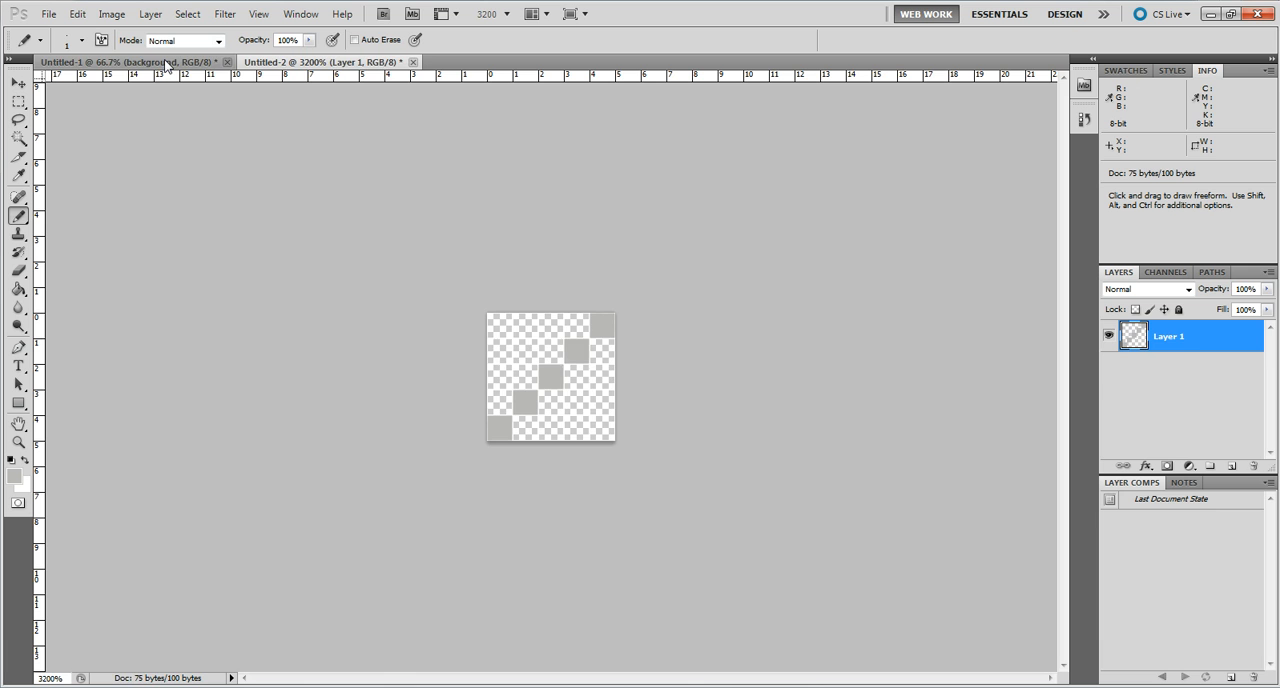
Add a Pattern Overlay using the newly defined diagonal pattern to the pale yellow background layer in the 900 × 900 pixel document.
{"action": "left_click", "coordinate": [167, 66]}
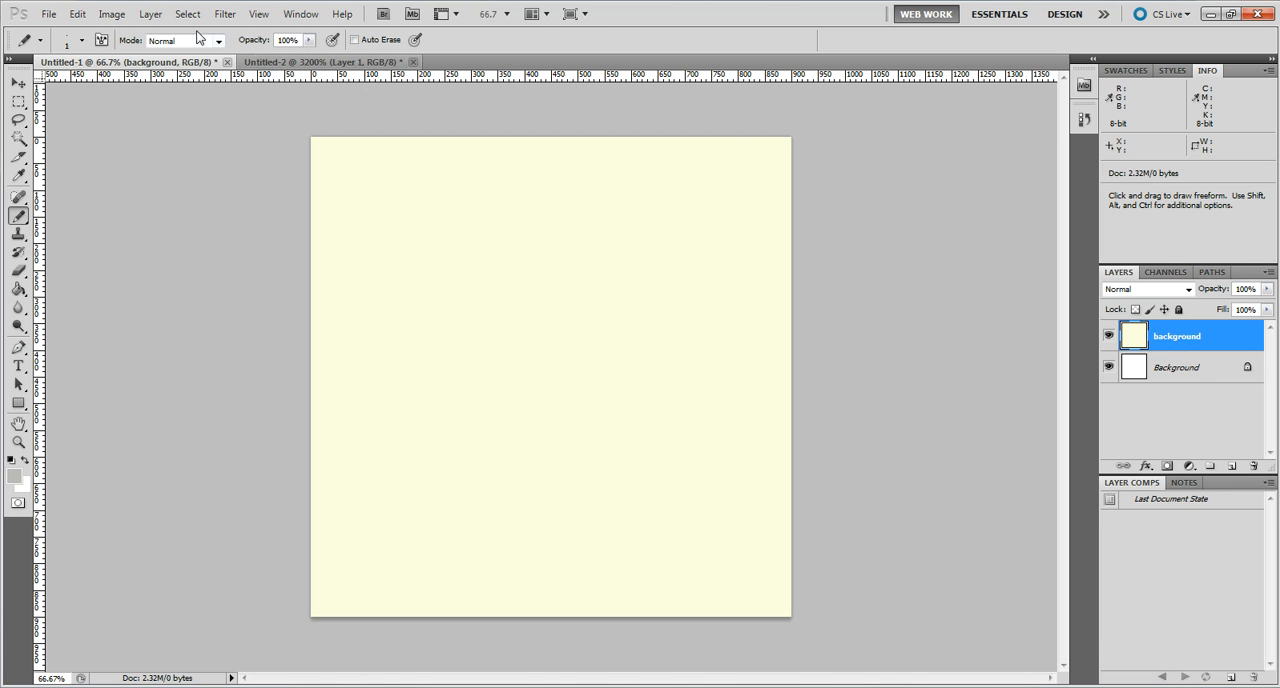
{"action": "left_click", "coordinate": [157, 17]}
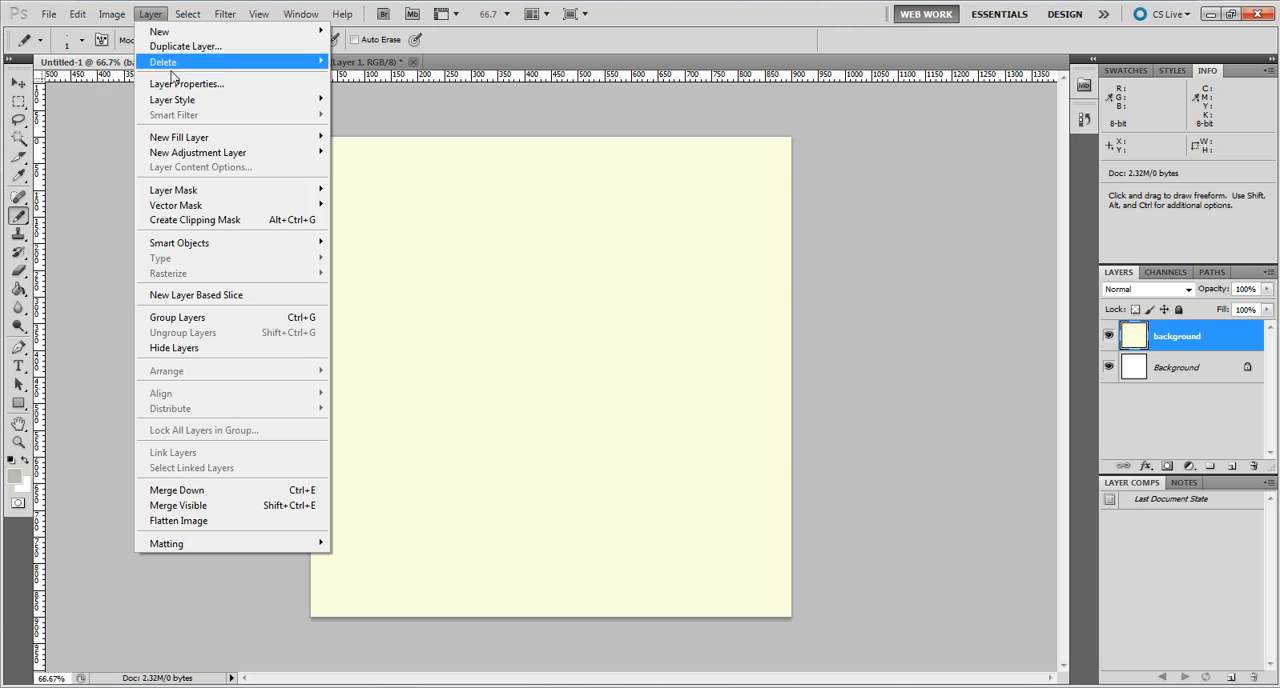
{"action": "mouse_move", "coordinate": [186, 103]}
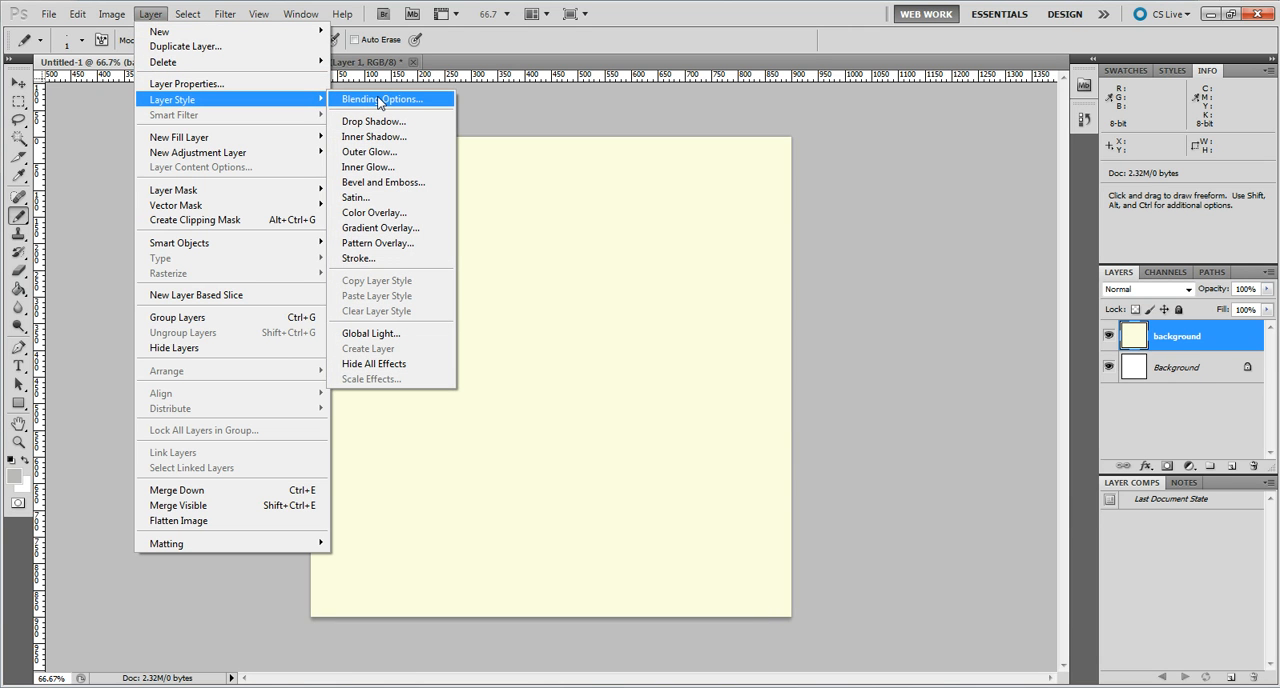
{"action": "left_click", "coordinate": [401, 245]}
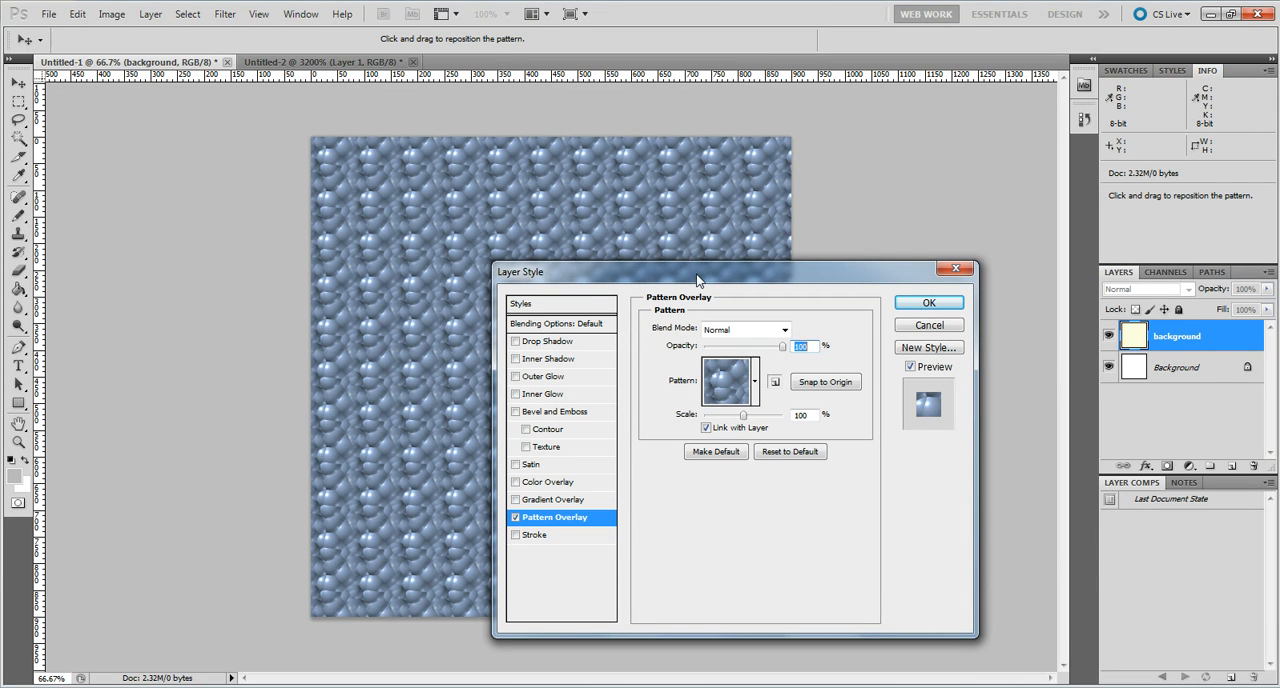
{"action": "left_click", "coordinate": [755, 381]}
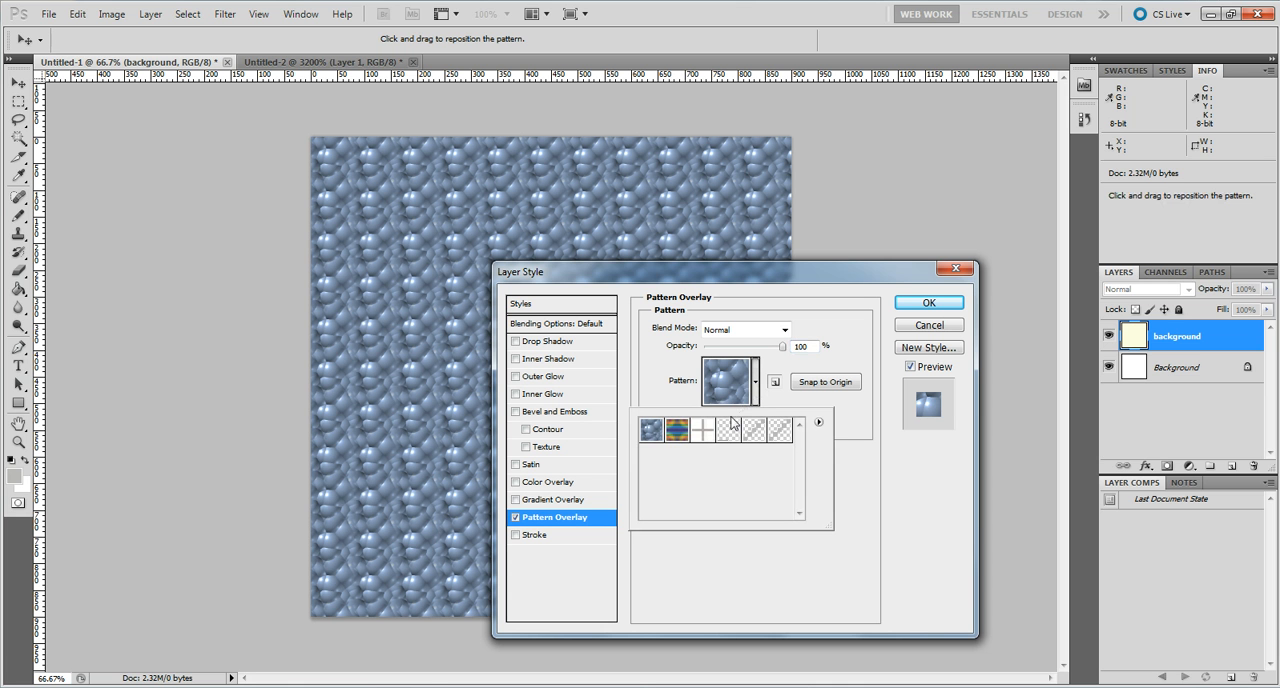
{"action": "left_click", "coordinate": [780, 436]}
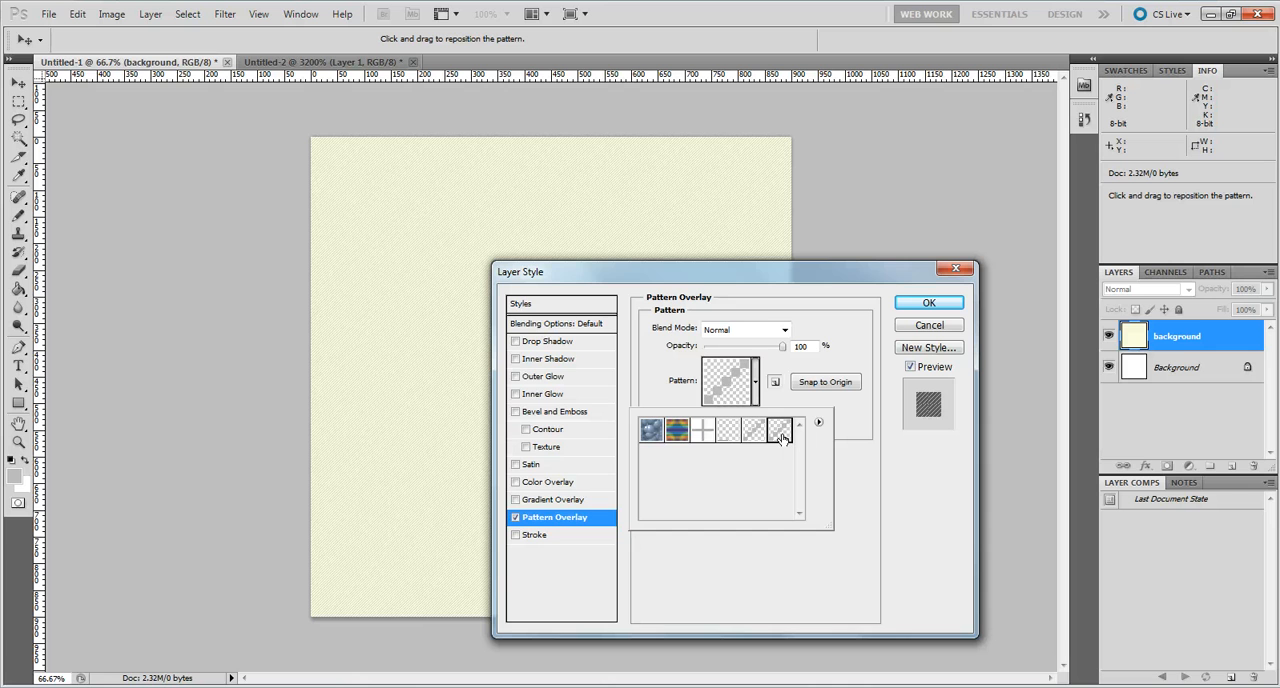
{"action": "left_click_drag", "start_coordinate": [777, 272], "coordinate": [1107, 172]}
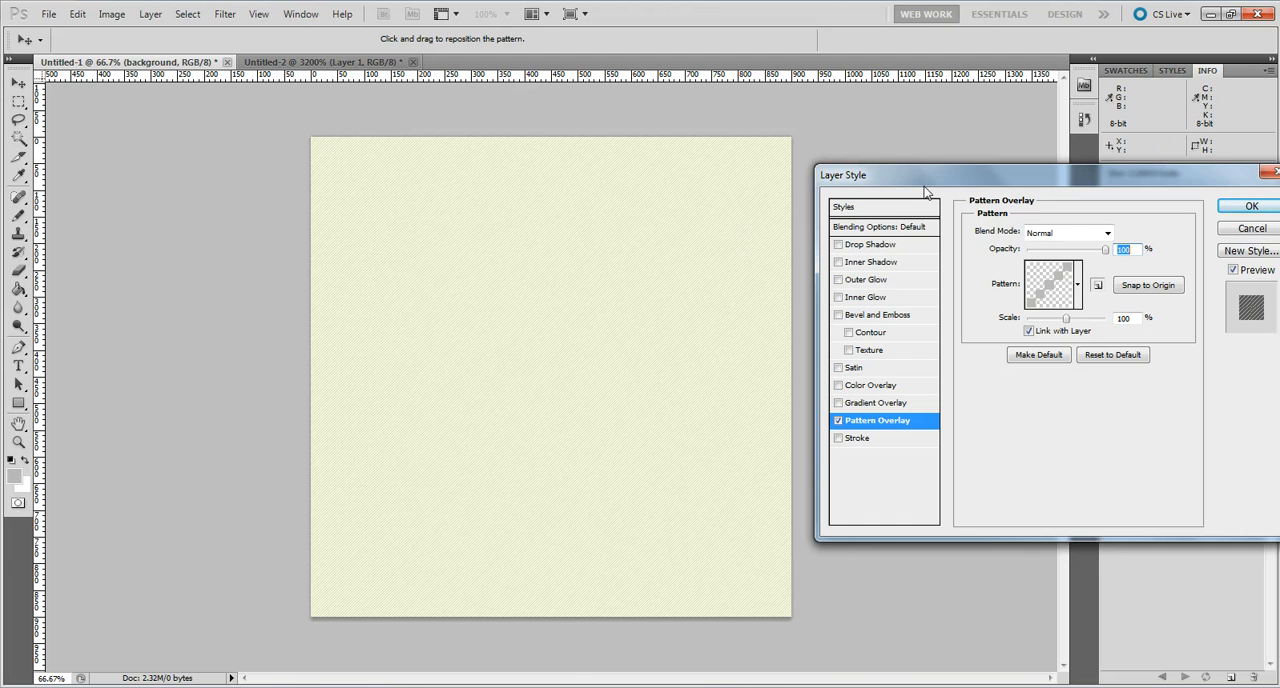
{"action": "left_click_drag", "start_coordinate": [986, 171], "coordinate": [755, 214]}
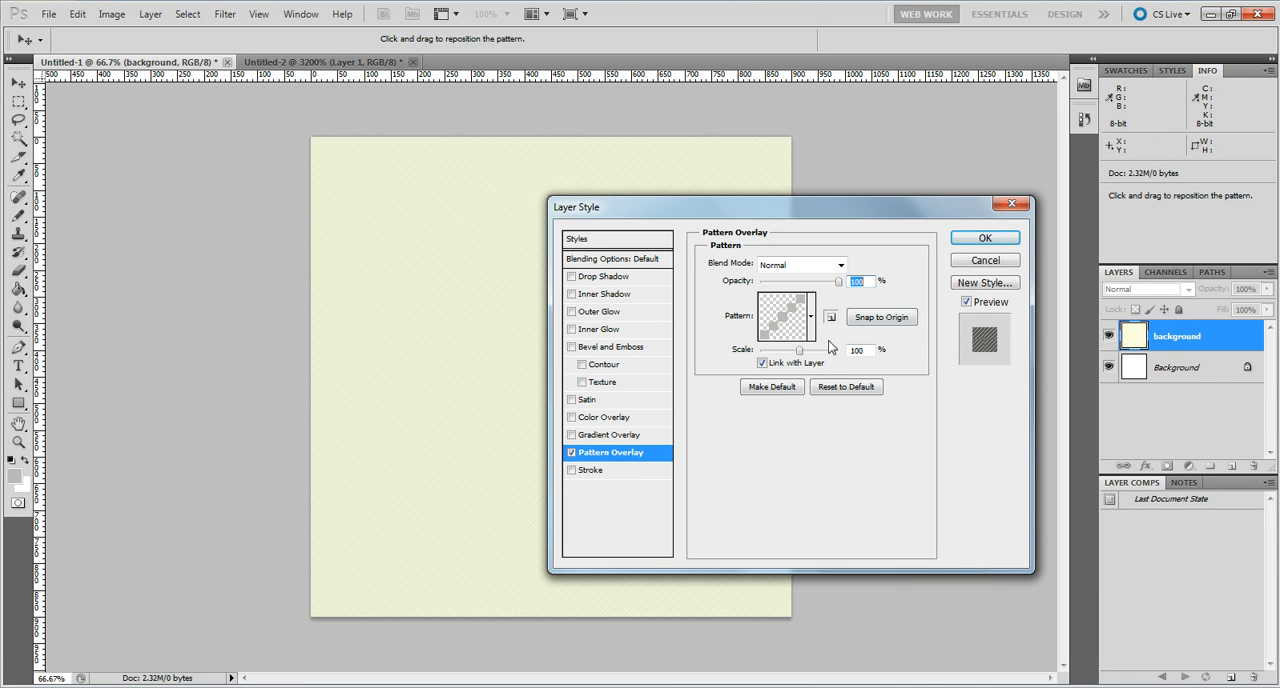
{"action": "left_click", "coordinate": [979, 237]}
{"action": "key", "text": "b"}
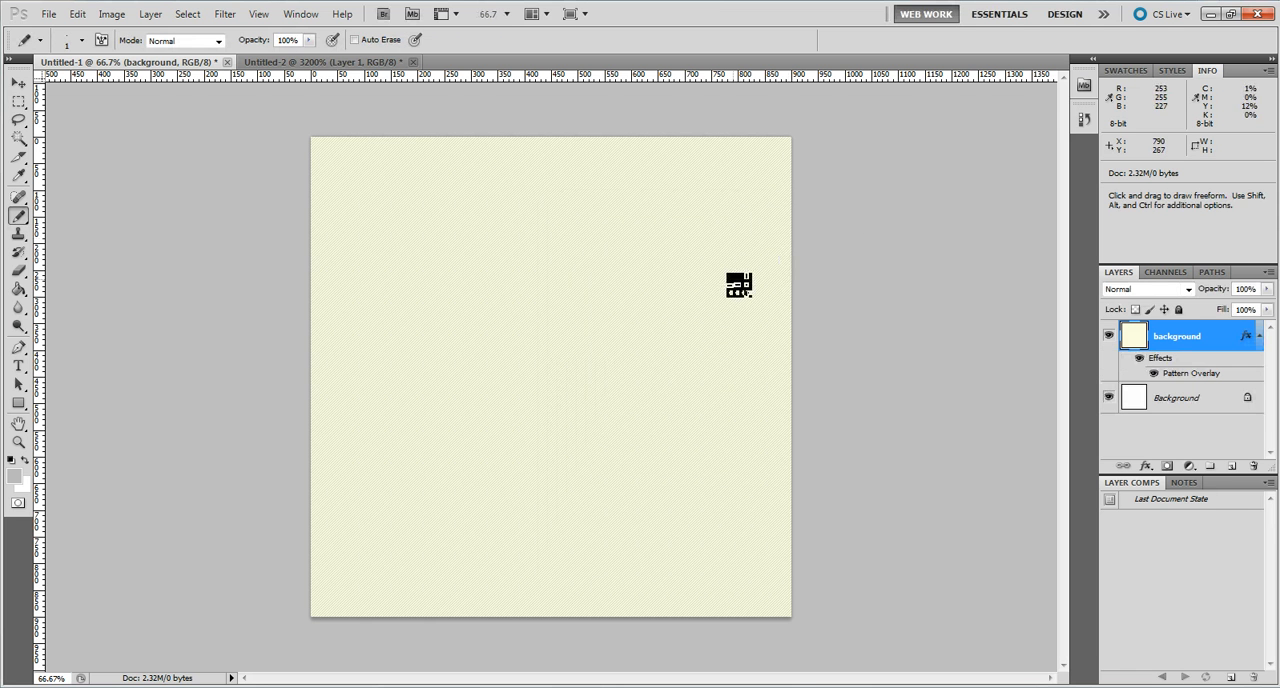
Set the opacity of the background layer's Pattern Overlay to 20%.
{"action": "key", "text": "ctrl+plus"}
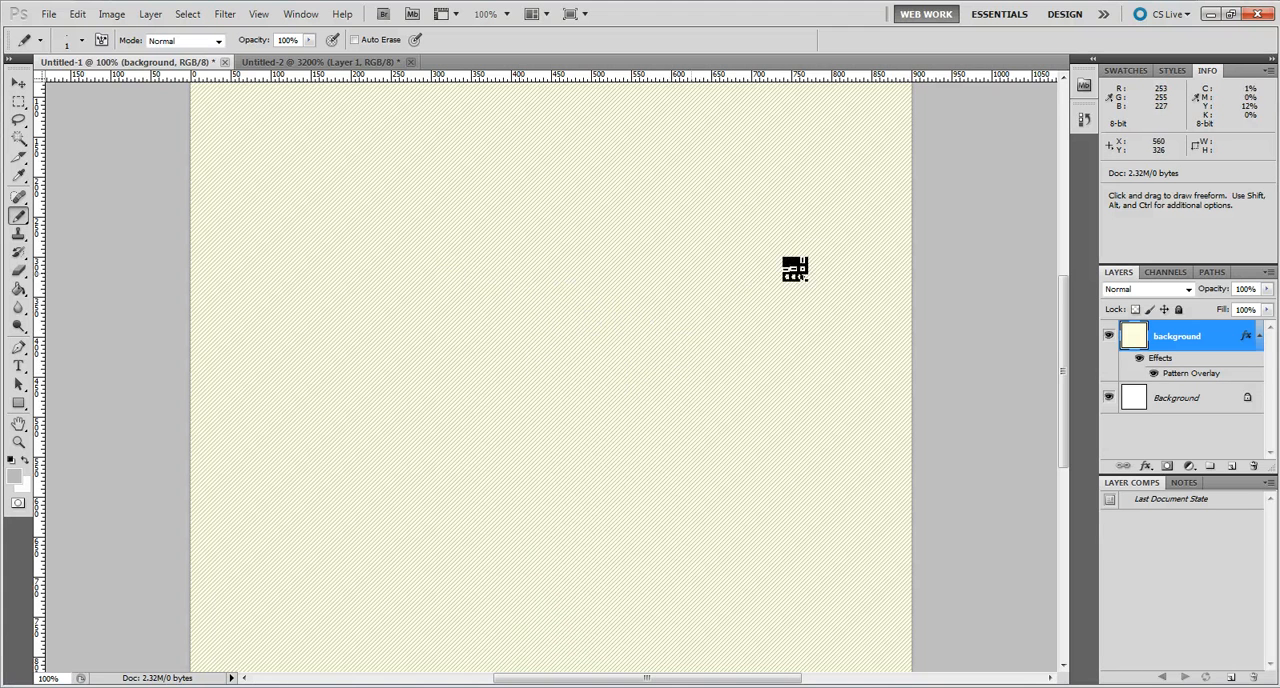
{"action": "left_click", "coordinate": [150, 14]}
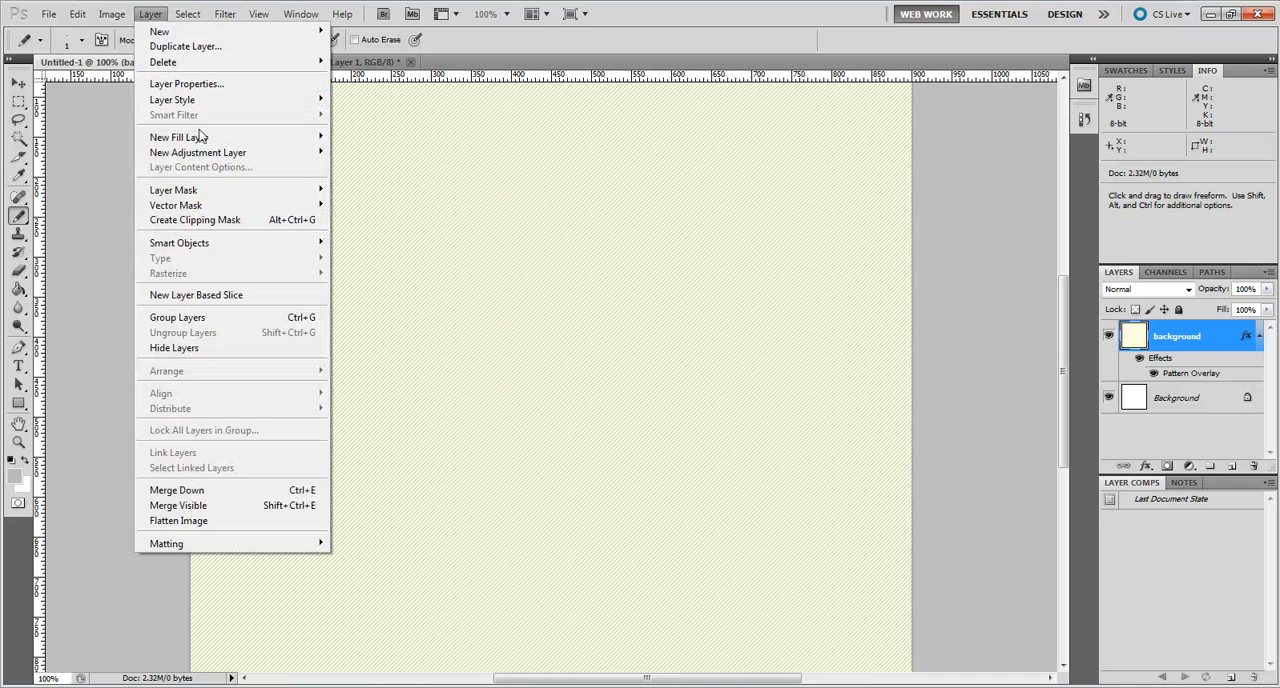
{"action": "mouse_move", "coordinate": [250, 100]}
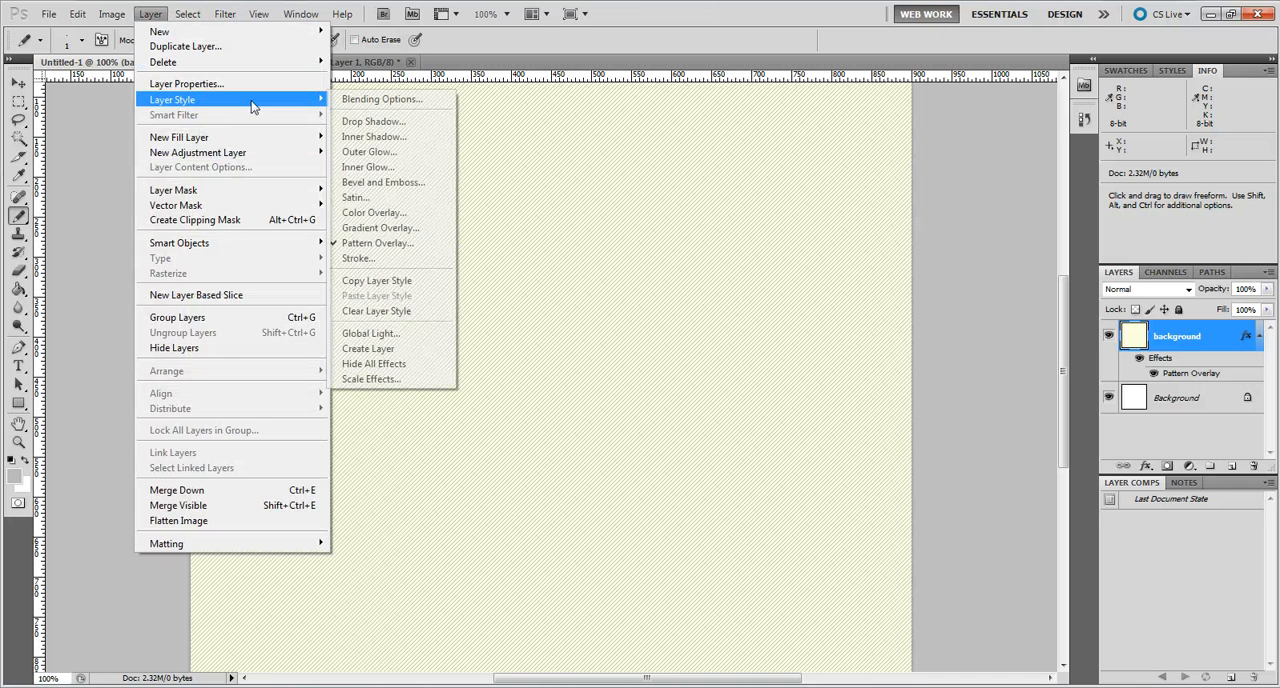
{"action": "left_click", "coordinate": [378, 243]}
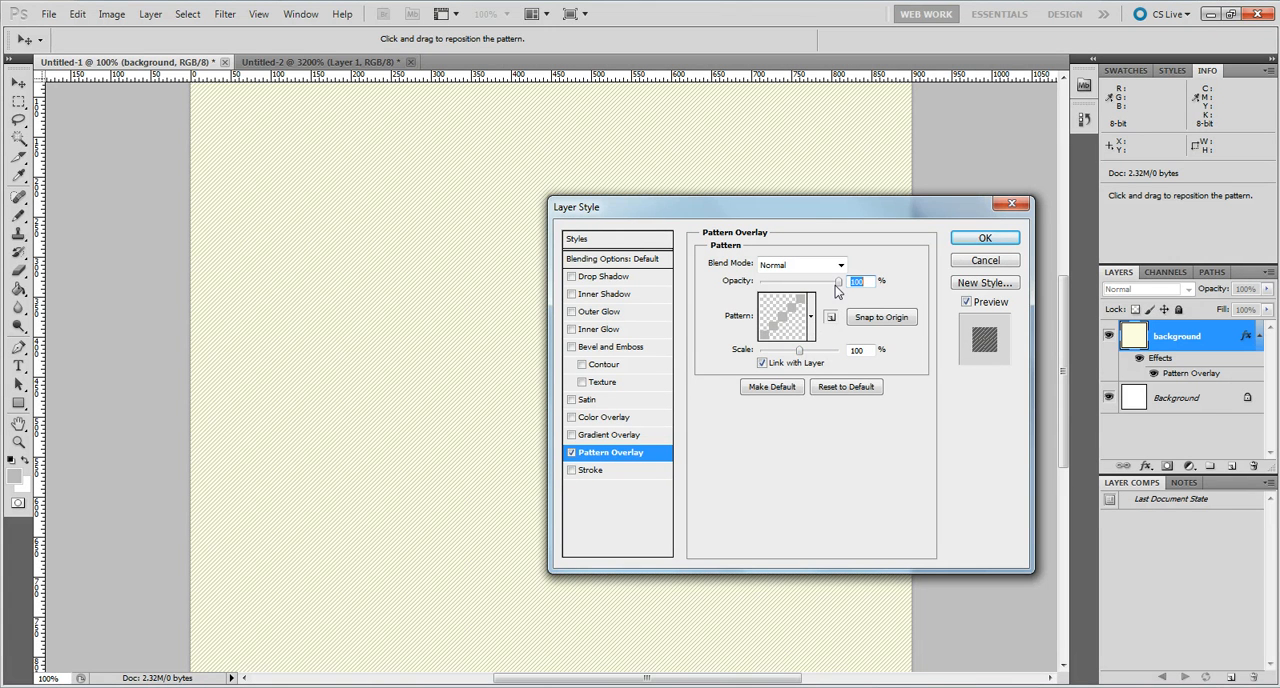
{"action": "left_click", "coordinate": [833, 283]}
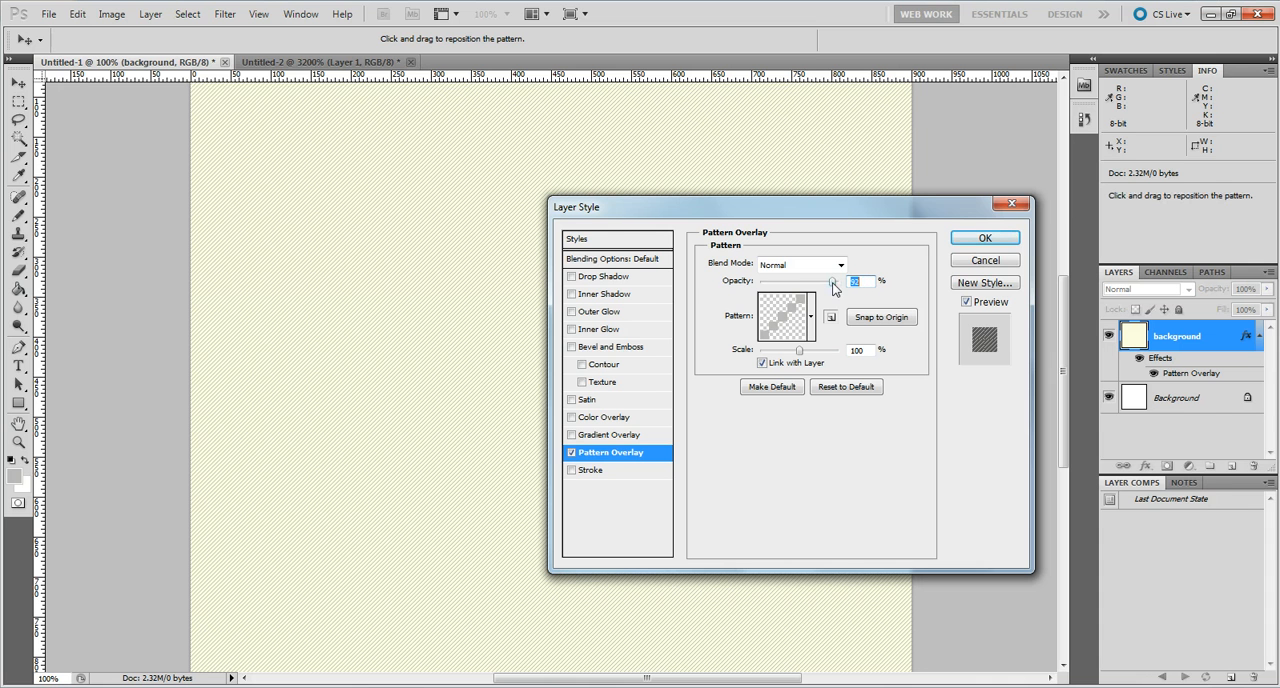
{"action": "left_click_drag", "start_coordinate": [829, 284], "coordinate": [772, 288]}
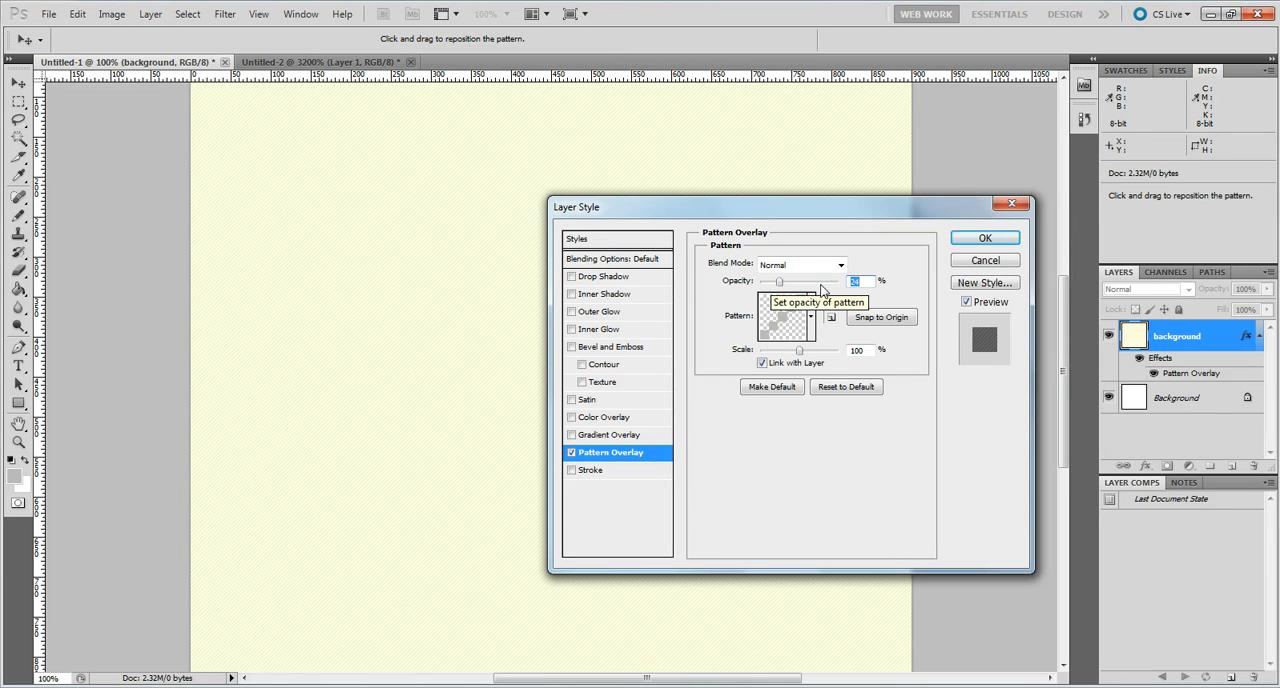
{"action": "type", "text": "2"}
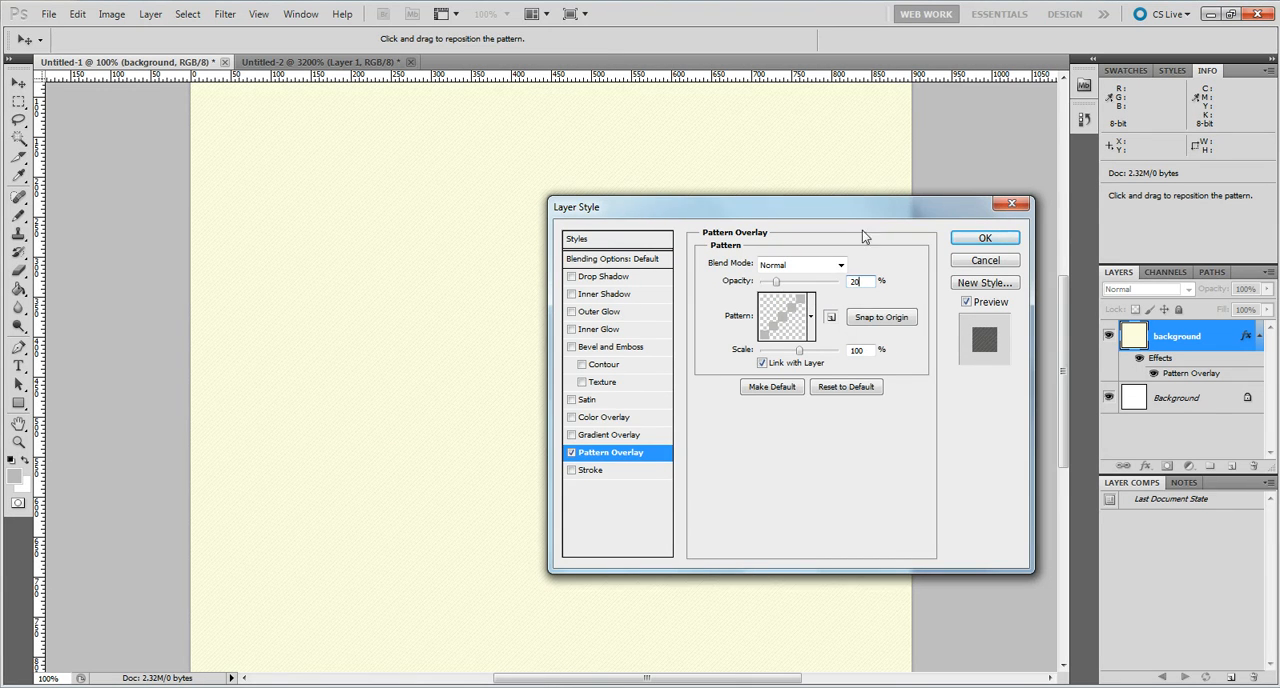
{"action": "left_click", "coordinate": [985, 241]}
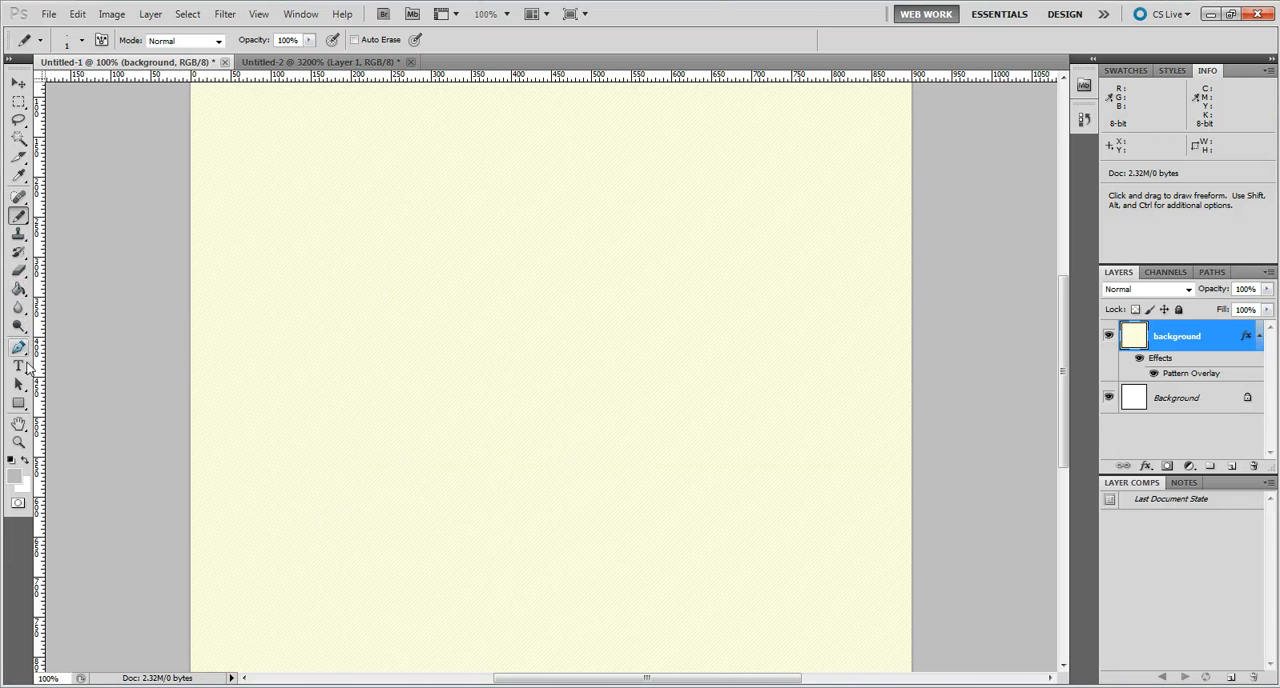
Add the point text "Hello" in the upper middle of the canvas, in Ebrima Regular 36 pt.
{"action": "left_click", "coordinate": [28, 369]}
{"action": "left_click", "coordinate": [100, 365]}
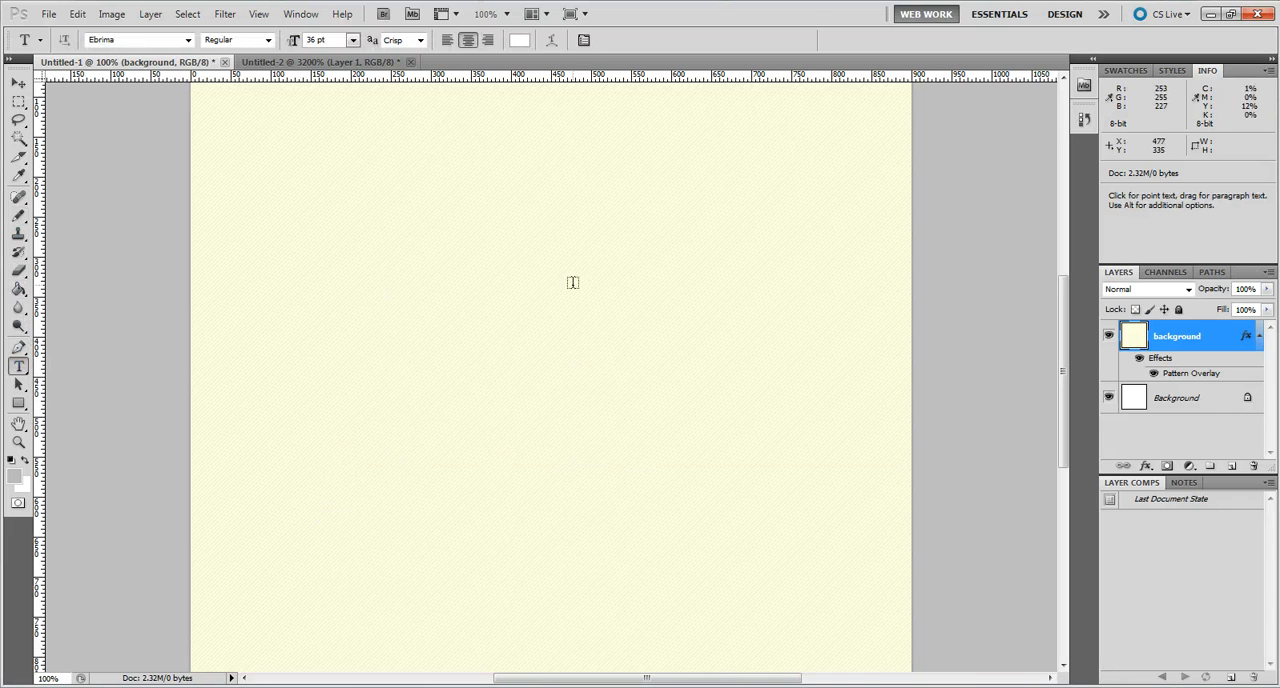
{"action": "left_click", "coordinate": [576, 290]}
{"action": "type", "text": "Hell"}
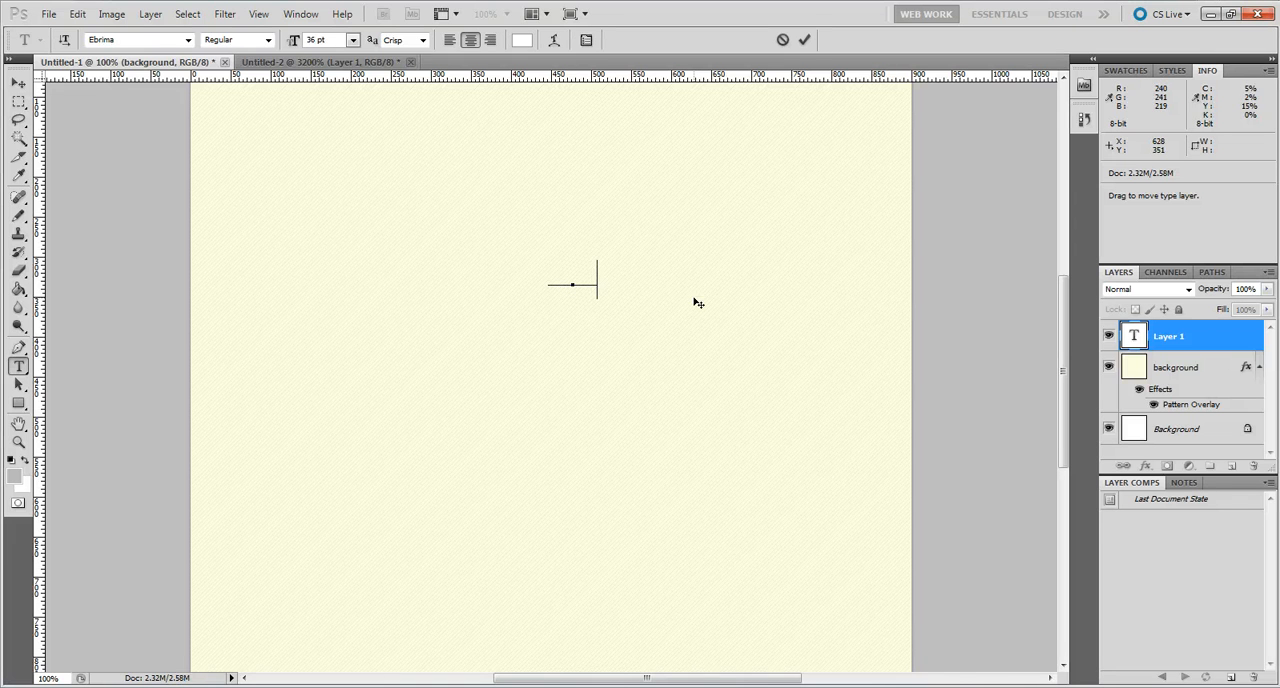
{"action": "type", "text": "o"}
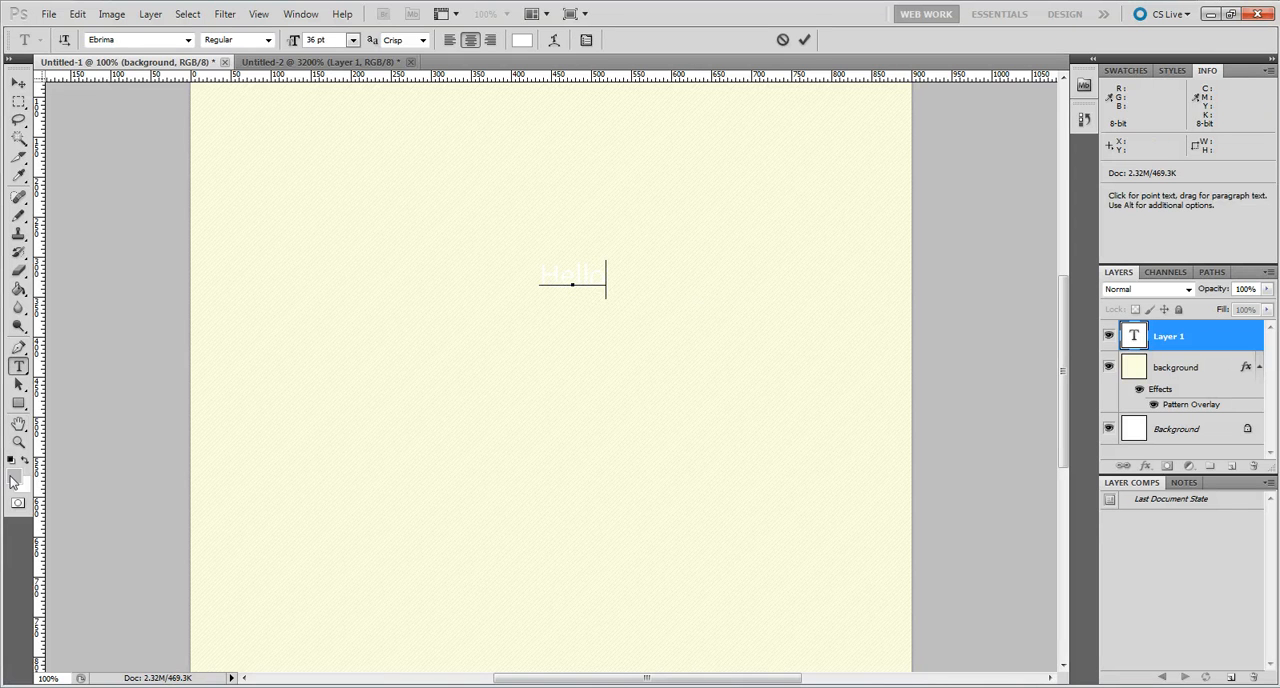
Set the "Hello" text's color to near-black #010101 and move the text slightly toward the canvas's upper-left corner.
{"action": "double_click", "coordinate": [606, 273]}
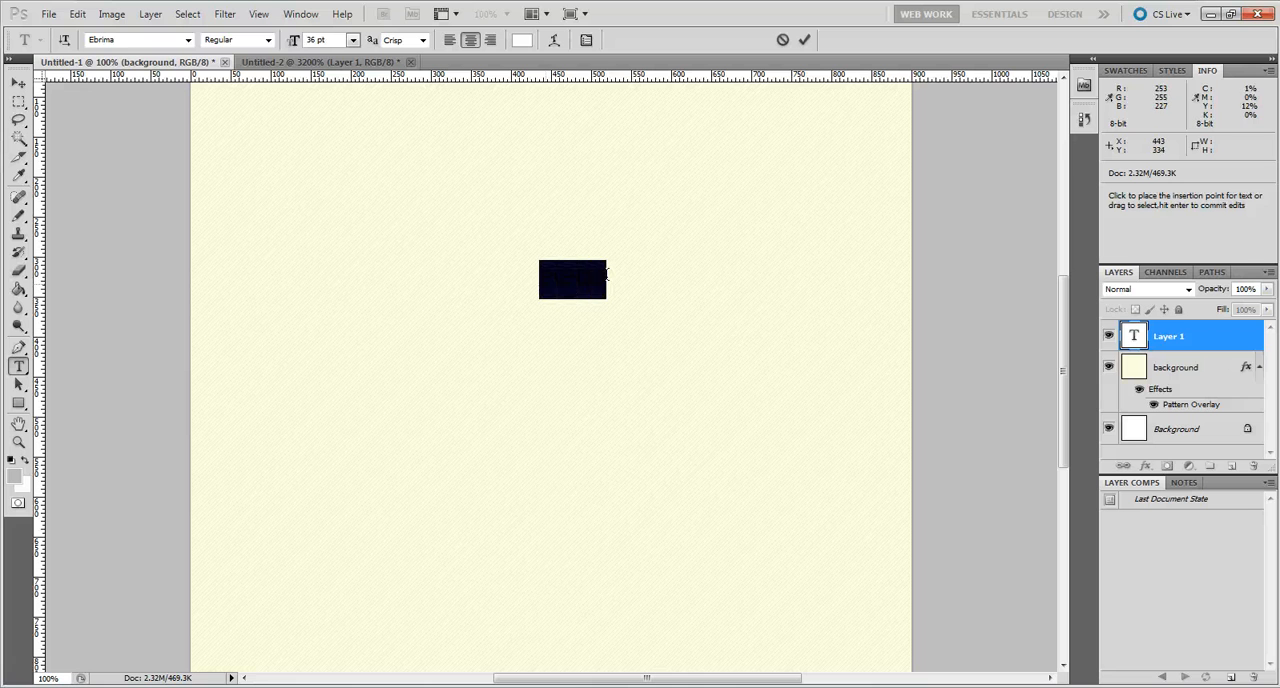
{"action": "left_click", "coordinate": [521, 40]}
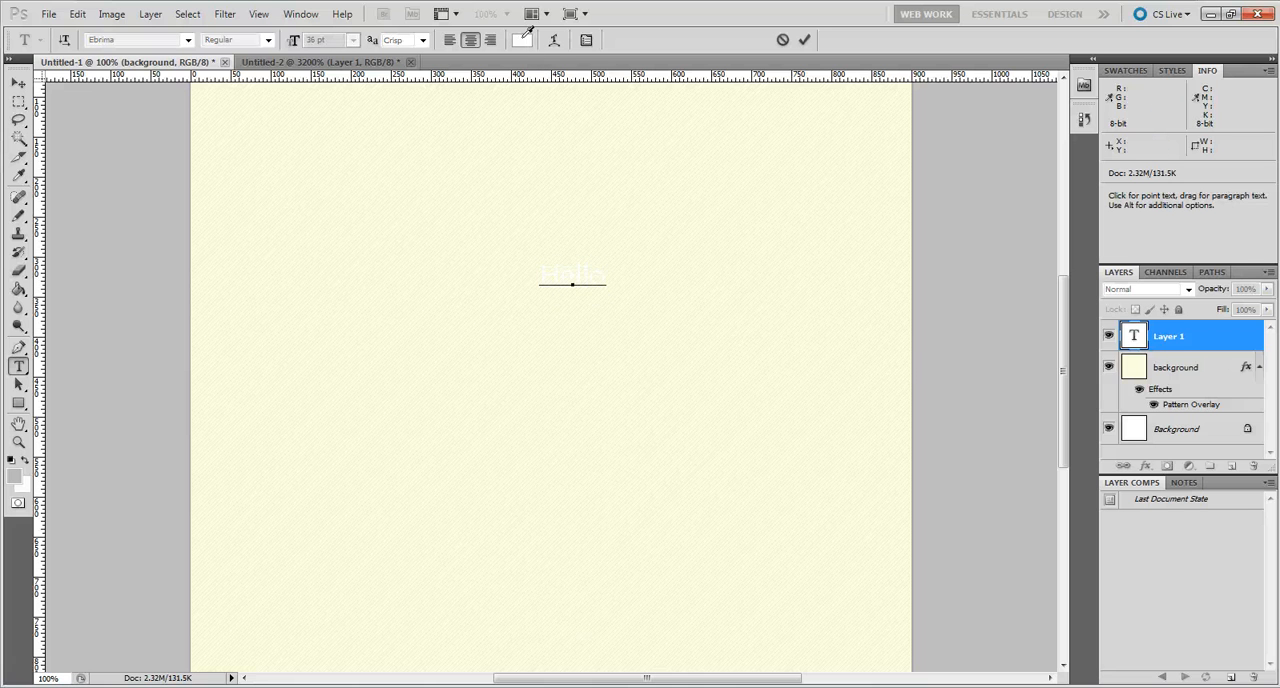
{"action": "left_click", "coordinate": [602, 311]}
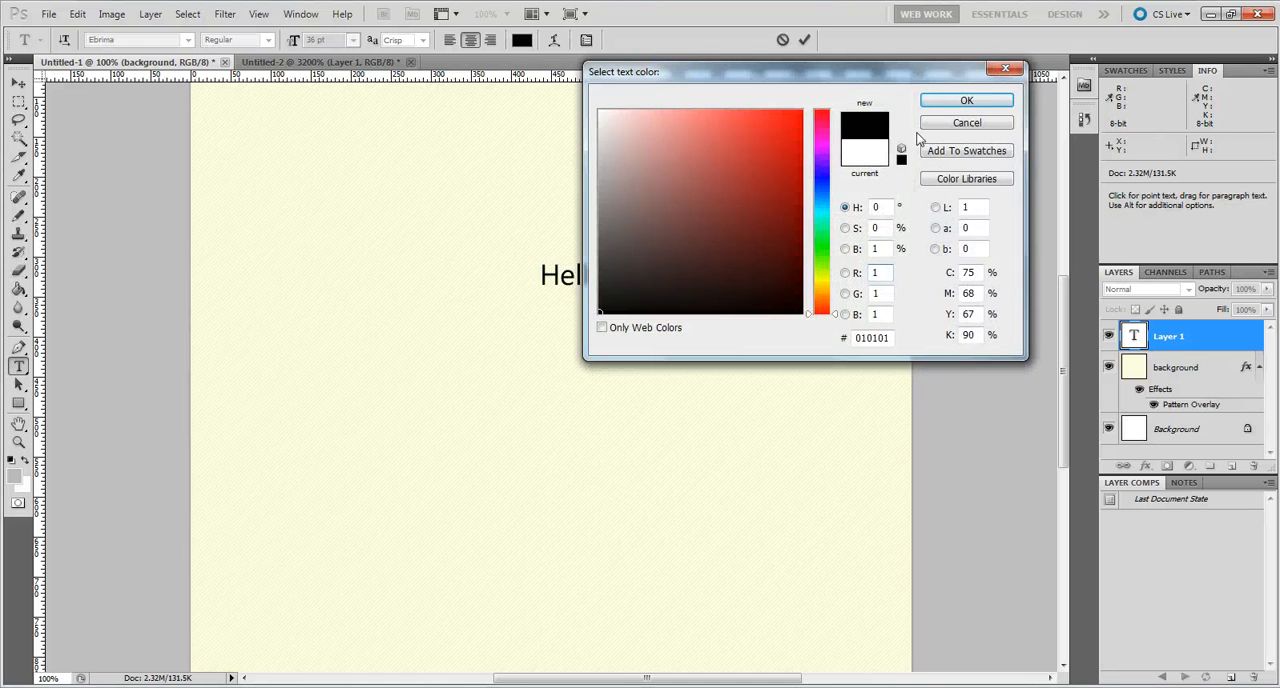
{"action": "left_click", "coordinate": [966, 101]}
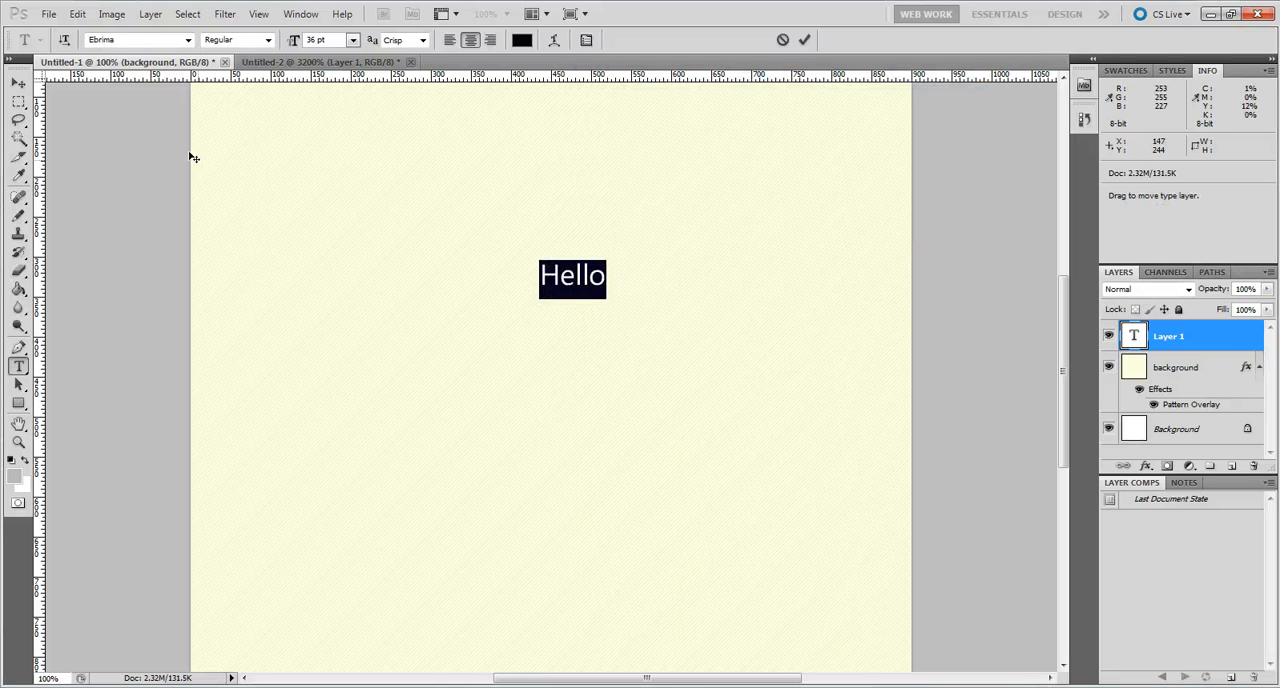
{"action": "left_click", "coordinate": [18, 82]}
{"action": "left_click_drag", "start_coordinate": [564, 282], "coordinate": [487, 251]}
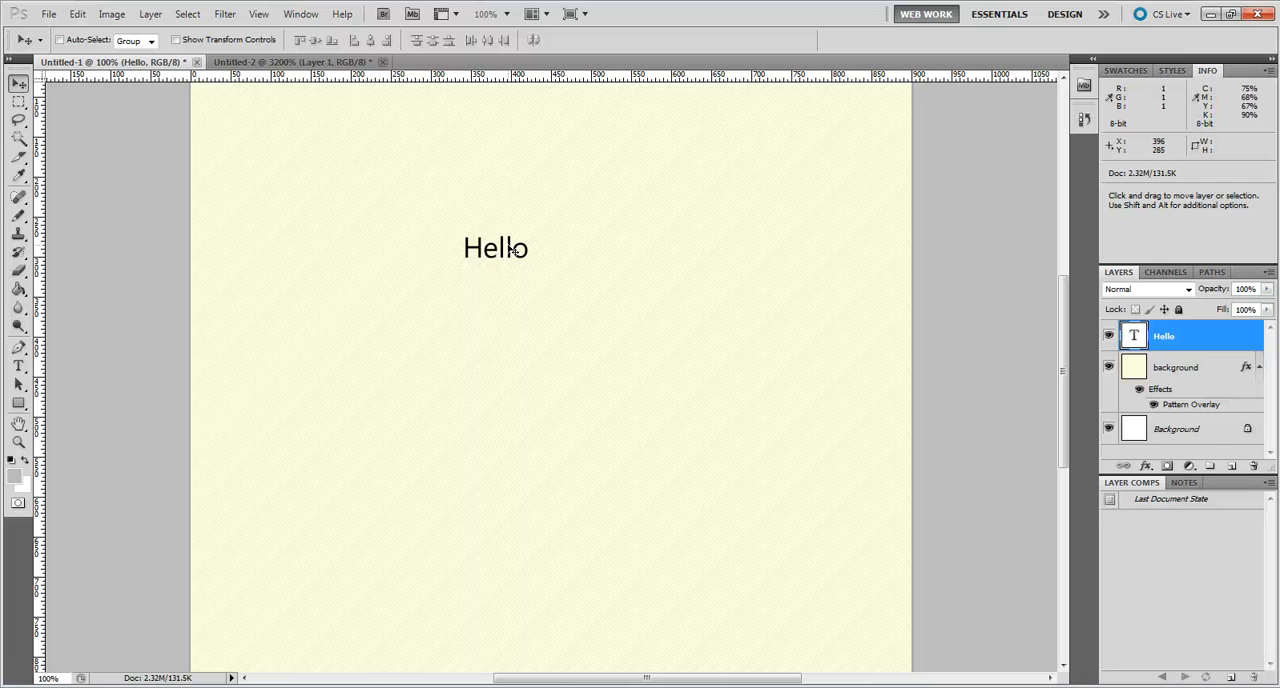